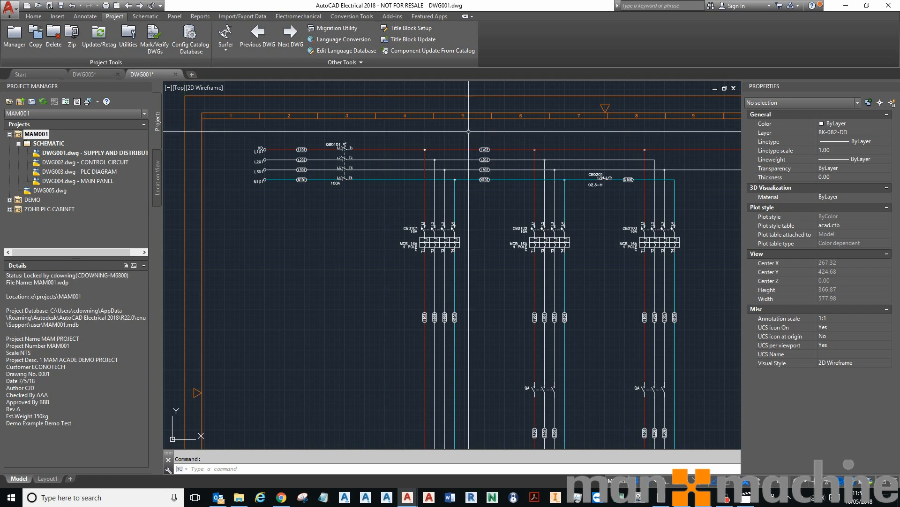
# Zoom into the supply lines and inspect the layers of the L1 and L2 wires
pyautogui.scroll(2, 321, 159)
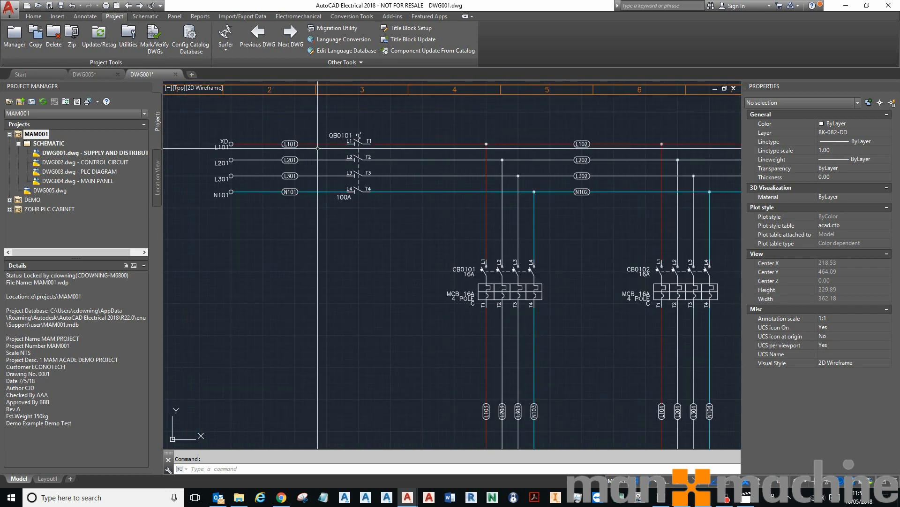
pyautogui.click(393, 143)
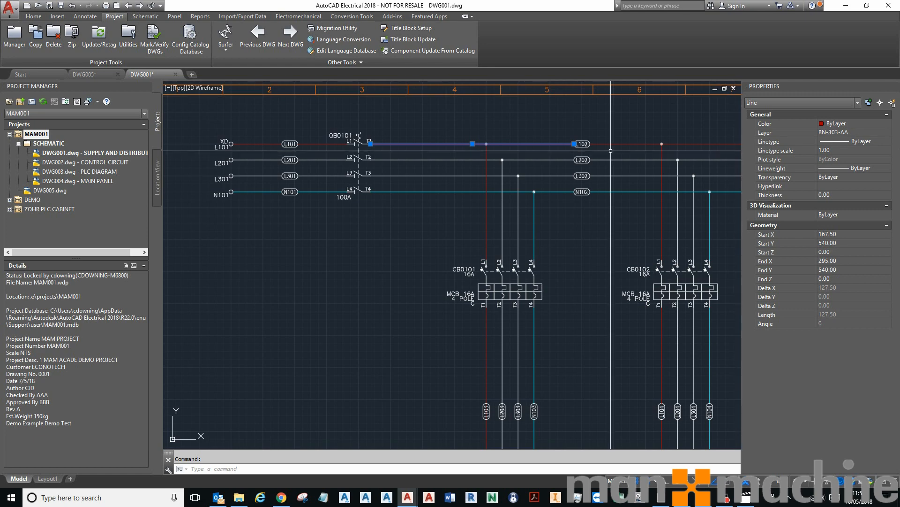
pyautogui.click(438, 159)
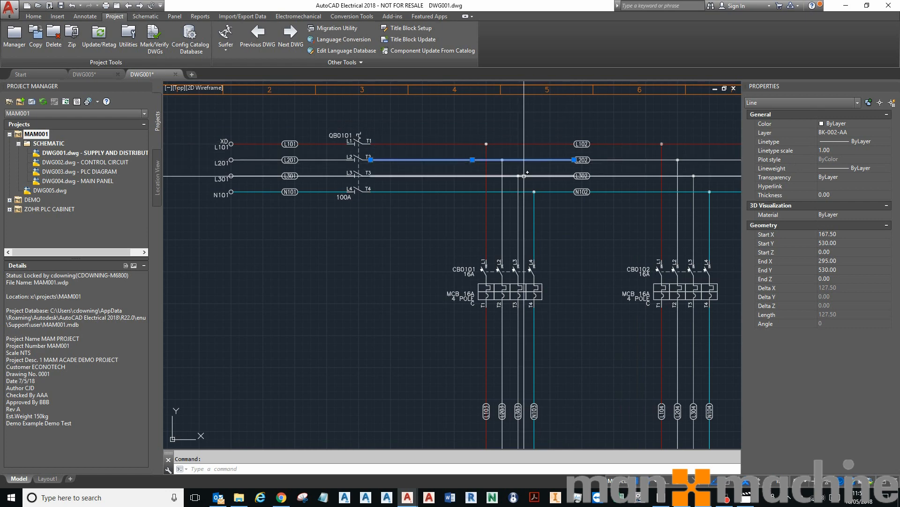
pyautogui.press('Escape')
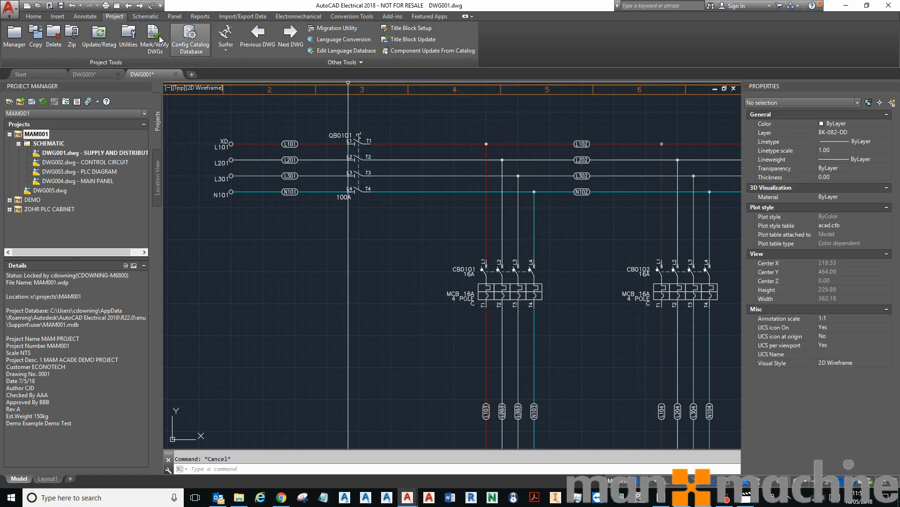
# Open Create/Edit Wire Type and sort the wire type table by wire colour, size and layer name
pyautogui.click(145, 16)
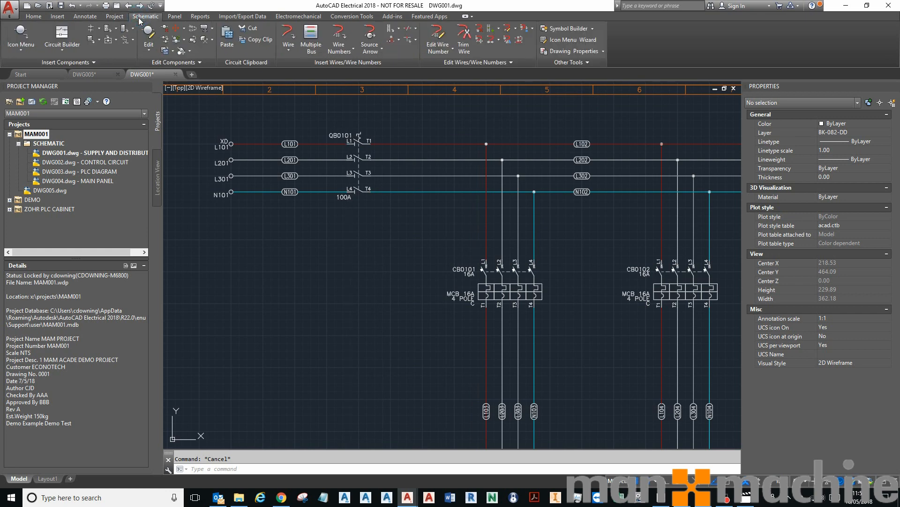
pyautogui.click(508, 29)
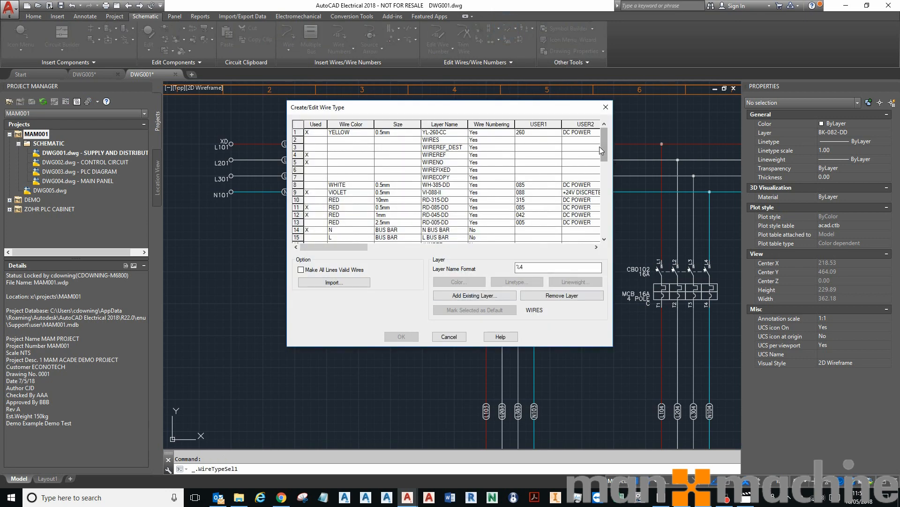
pyautogui.moveTo(603, 148)
pyautogui.mouseDown()
pyautogui.moveTo(621, 200)
pyautogui.moveTo(620, 150)
pyautogui.mouseUp()
pyautogui.click(370, 125)
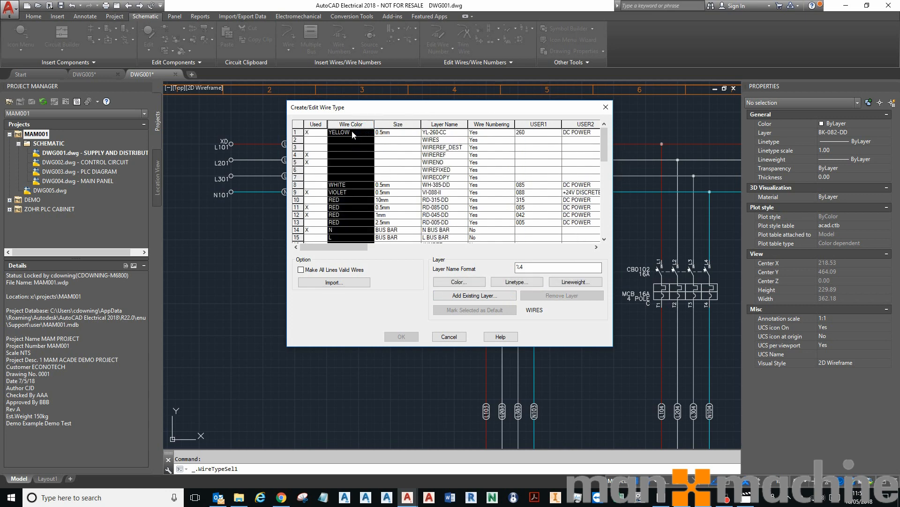
pyautogui.doubleClick(356, 123)
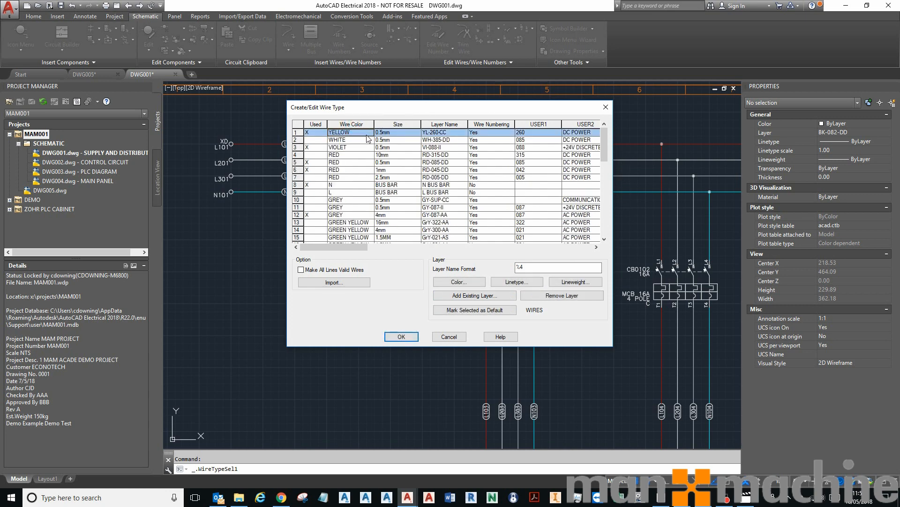
pyautogui.doubleClick(388, 124)
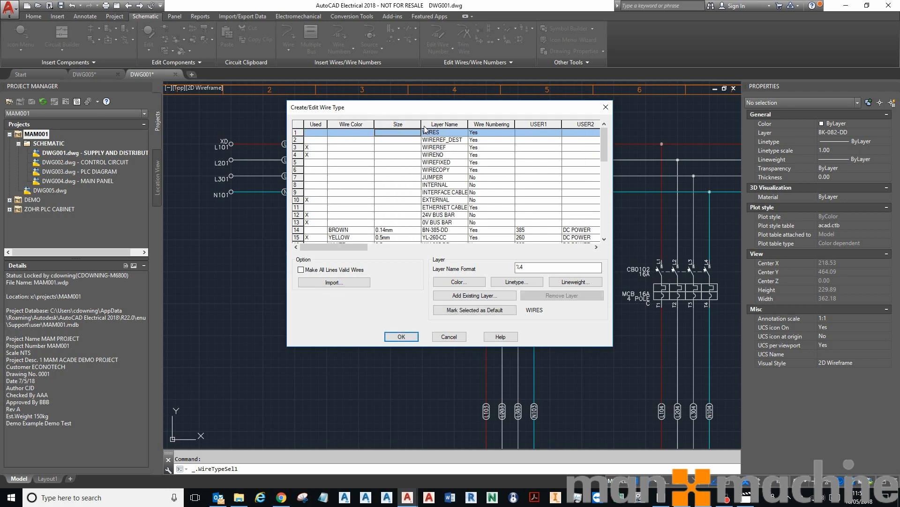
pyautogui.doubleClick(447, 126)
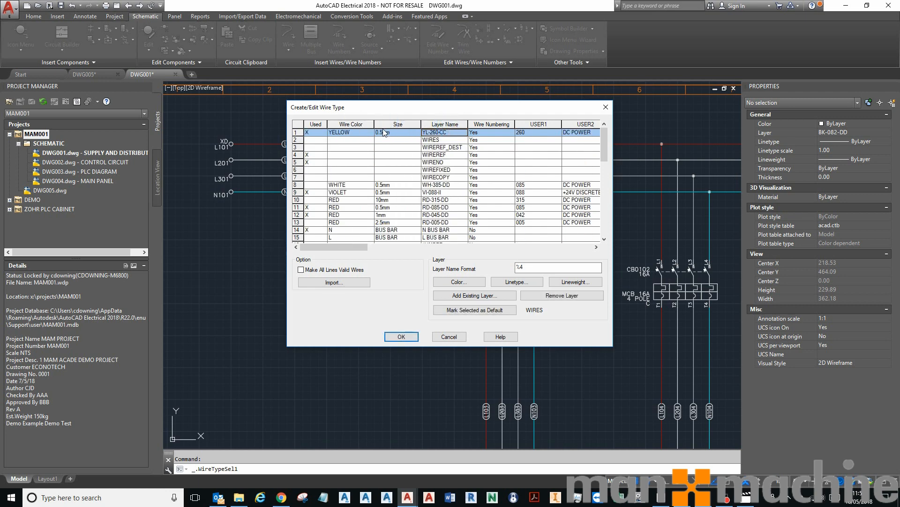
# Copy the red 1mm wire type row (RD-045-DD) and paste it into the empty row 48
pyautogui.scroll(-1, 407, 166)
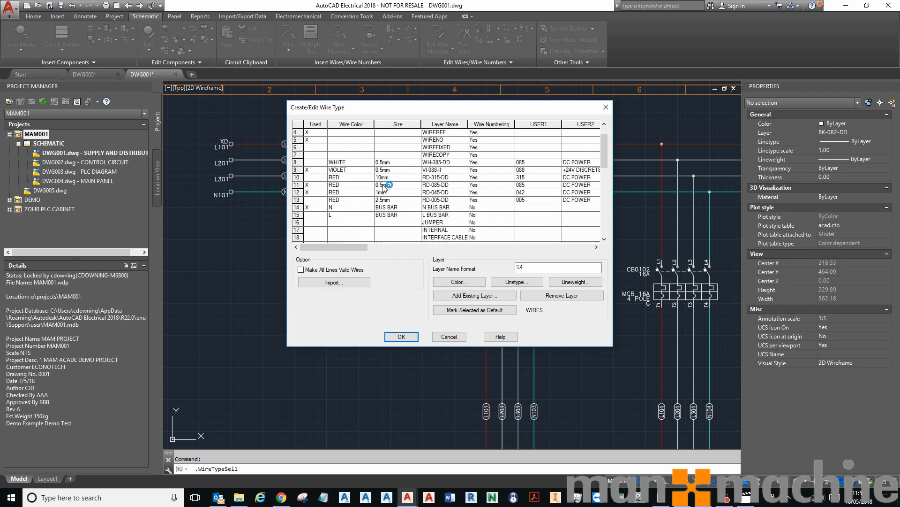
pyautogui.click(300, 191)
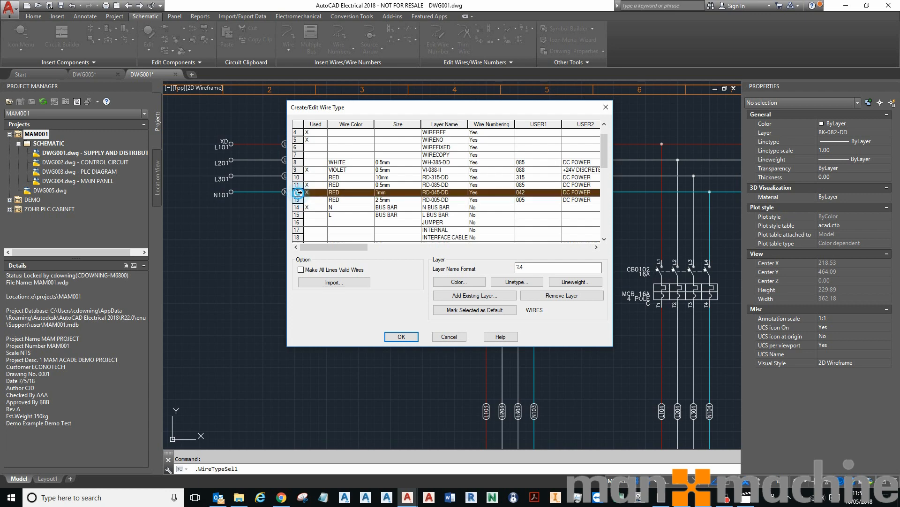
pyautogui.rightClick(300, 193)
pyautogui.click(324, 200)
pyautogui.scroll(-10, 348, 196)
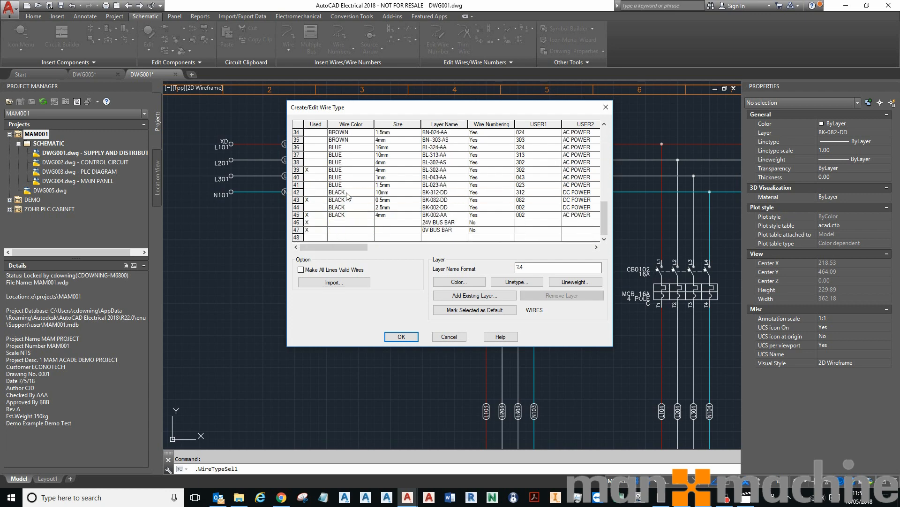
pyautogui.click(300, 236)
pyautogui.rightClick(301, 238)
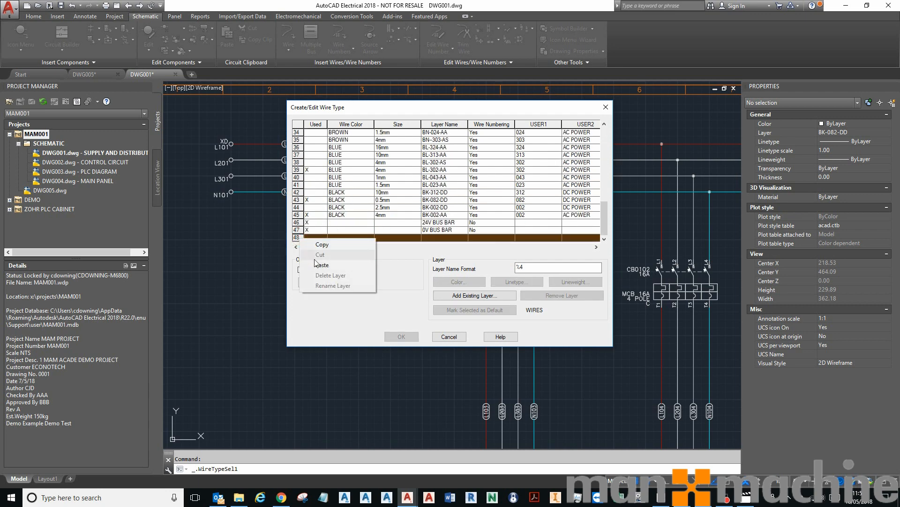
pyautogui.click(323, 264)
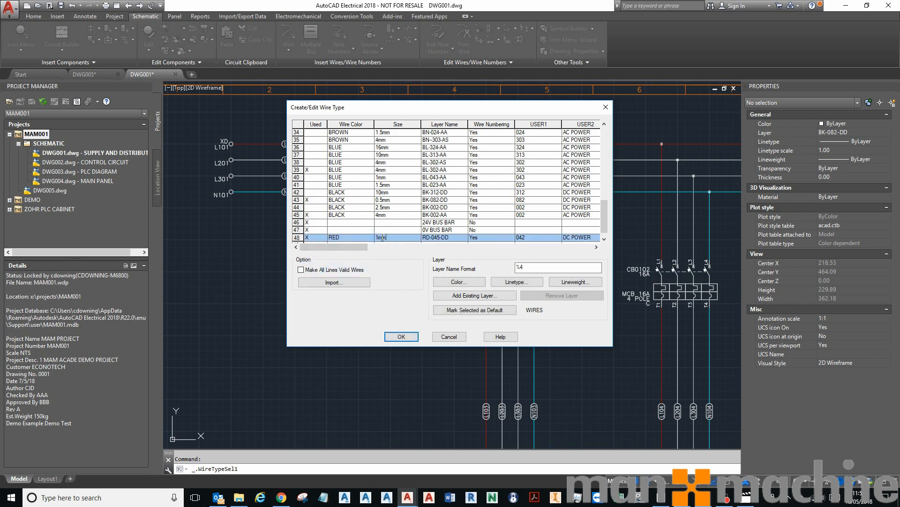
# Set the new row's size to 4mm and rename its layer as RD-185-DD
pyautogui.write('4')
pyautogui.click(435, 236)
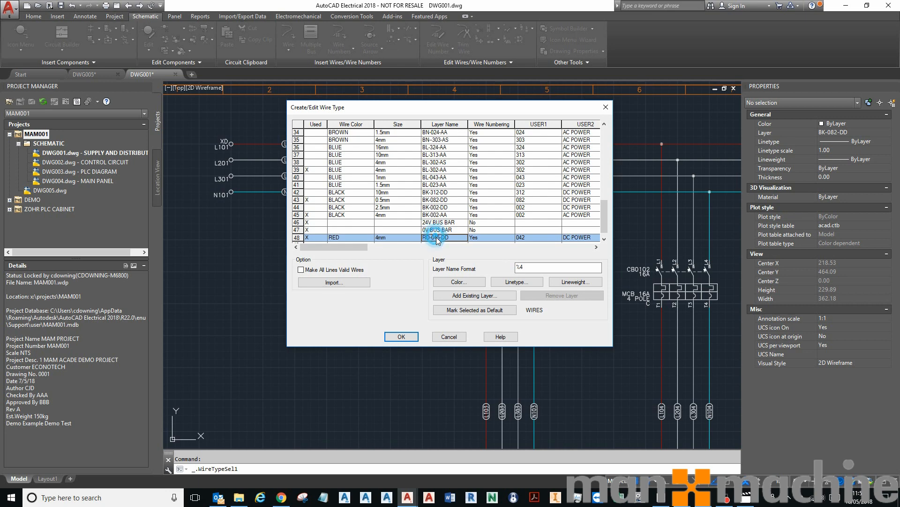
pyautogui.rightClick(440, 238)
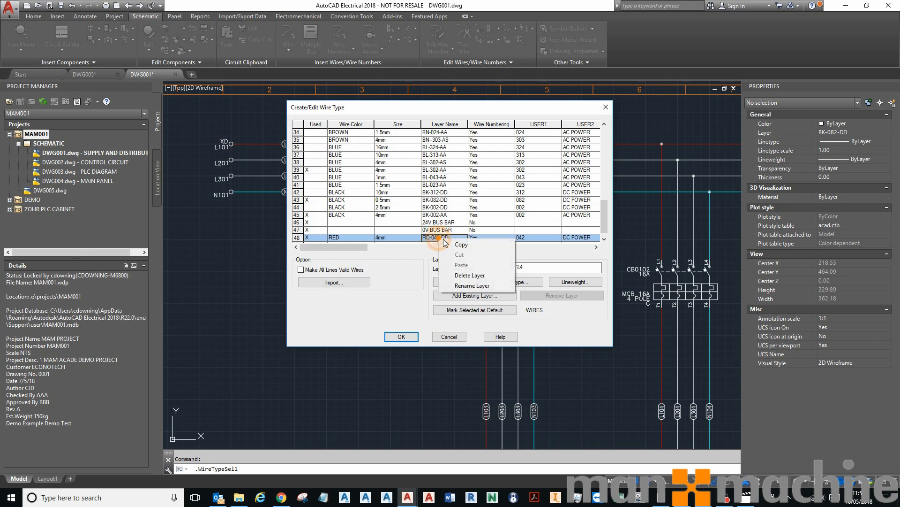
pyautogui.click(472, 285)
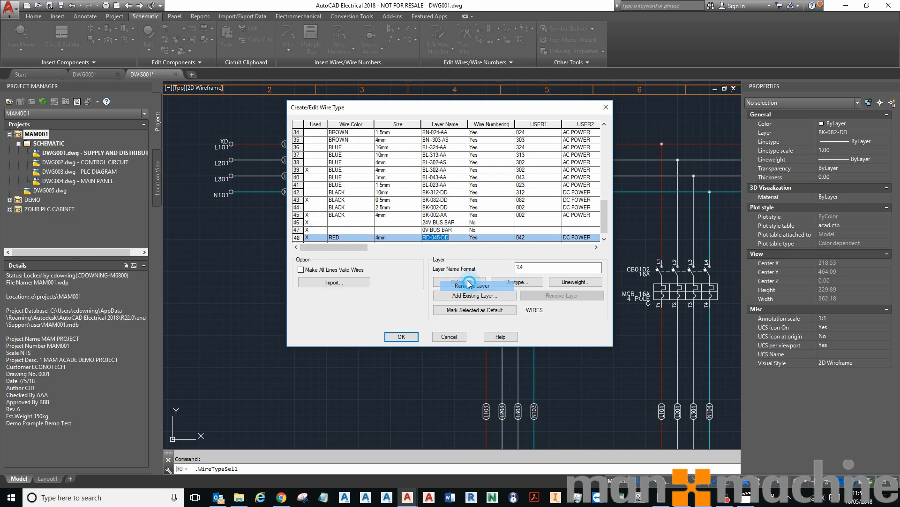
# Browse through the wire type rows to review the existing colours, sizes and layer names
pyautogui.click(437, 238)
pyautogui.click(435, 239)
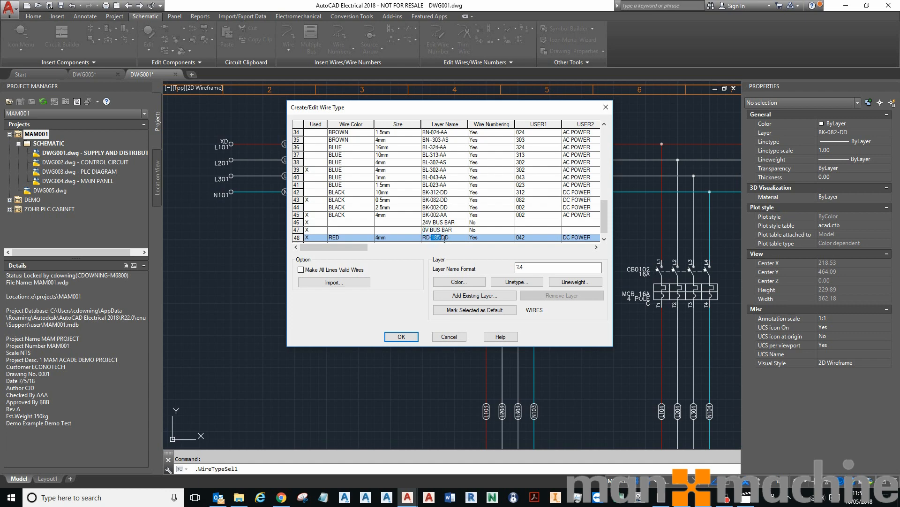
pyautogui.click(444, 238)
pyautogui.click(452, 236)
pyautogui.click(390, 238)
pyautogui.scroll(9, 447, 227)
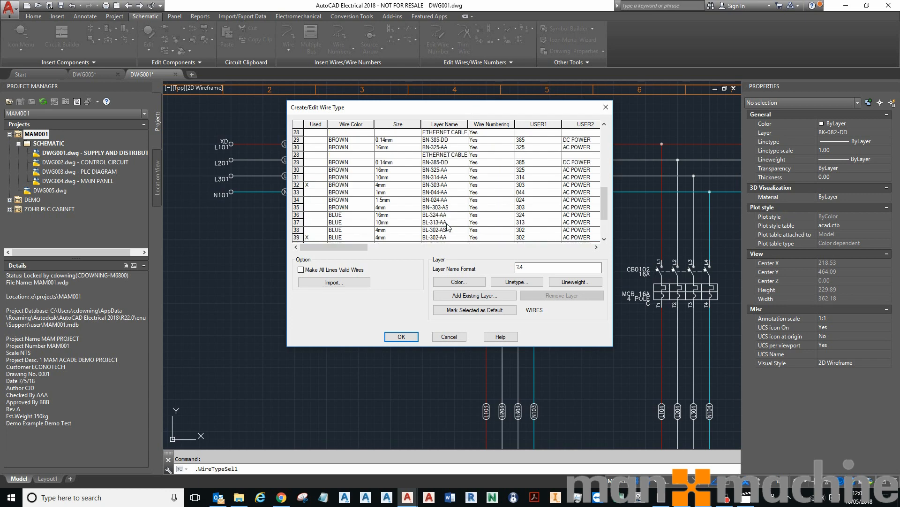
pyautogui.click(443, 200)
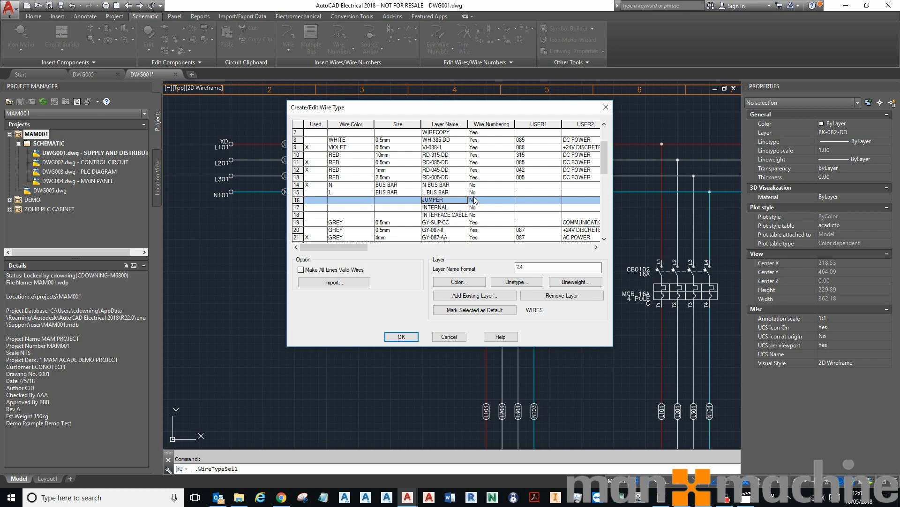
pyautogui.click(451, 185)
pyautogui.scroll(-1, 462, 198)
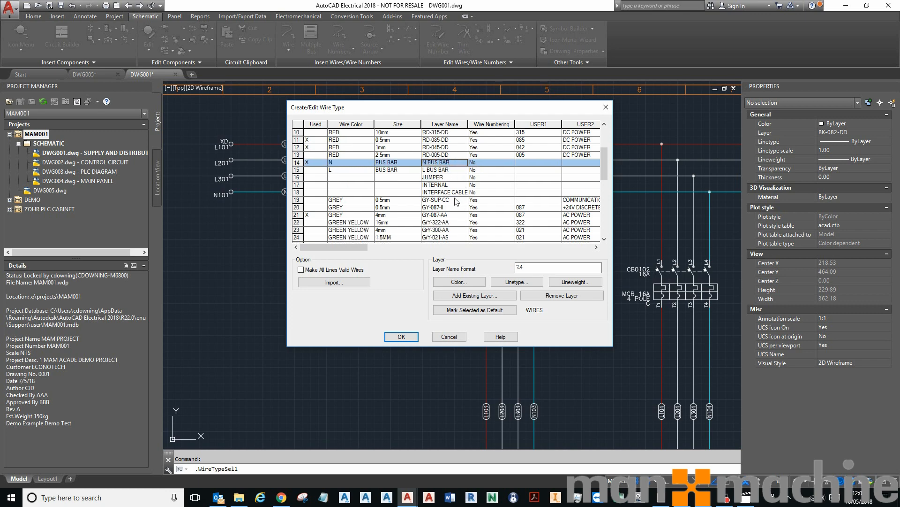
pyautogui.scroll(3, 452, 189)
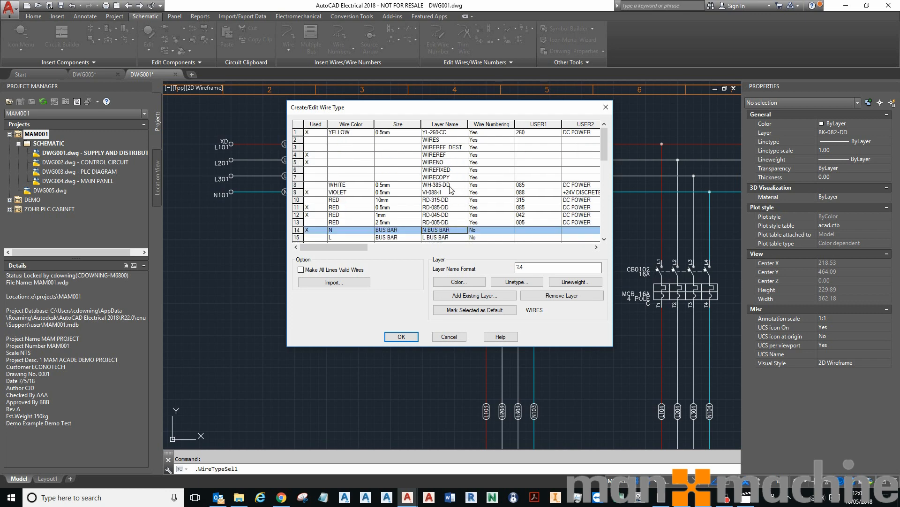
pyautogui.scroll(-9, 449, 184)
pyautogui.scroll(4, 450, 192)
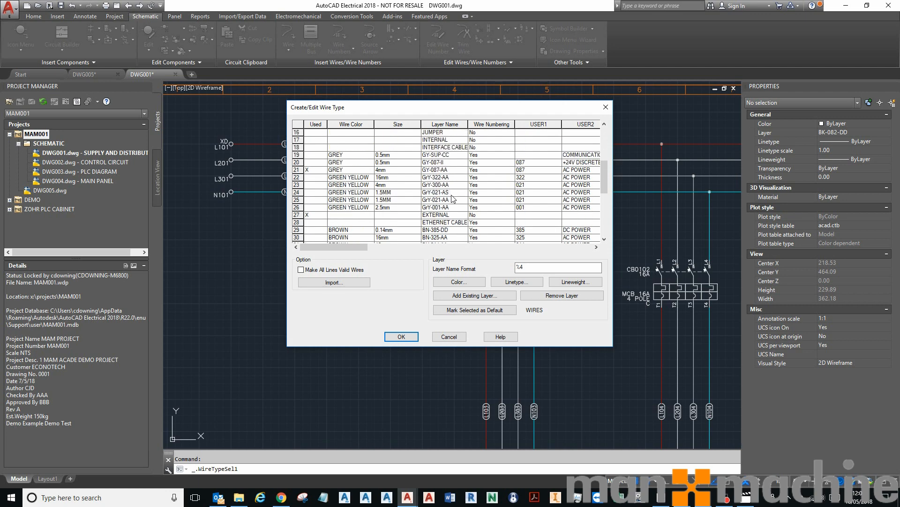
pyautogui.click(455, 218)
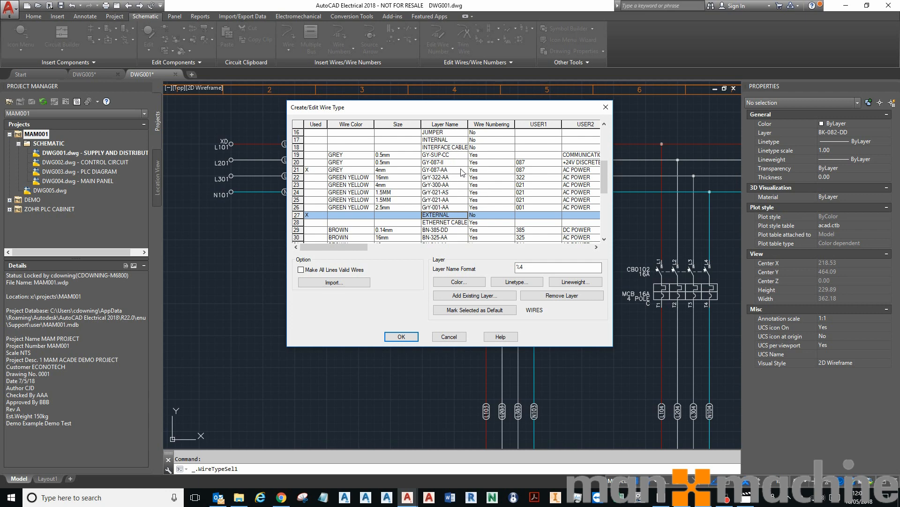
# Set the colour and CONTINUOUS linetype for the new row 48 wire type layer and apply the changes
pyautogui.scroll(-6, 428, 203)
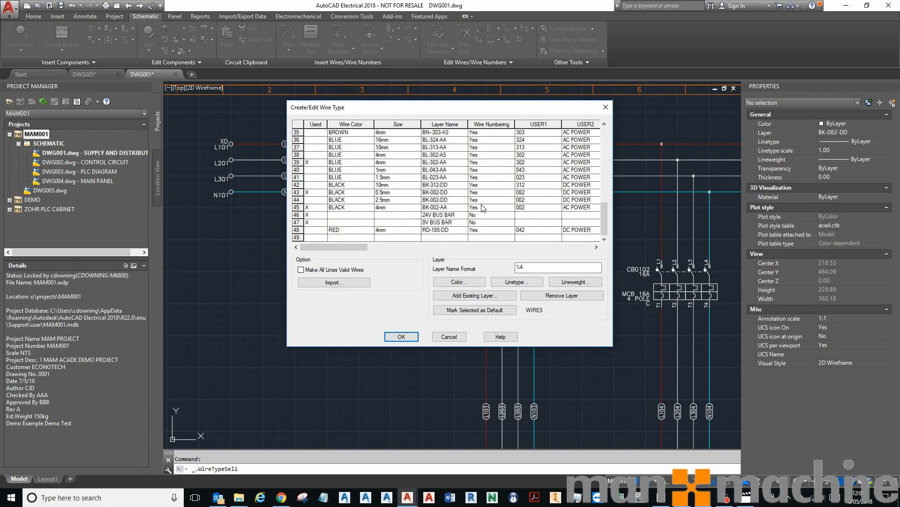
pyautogui.click(366, 230)
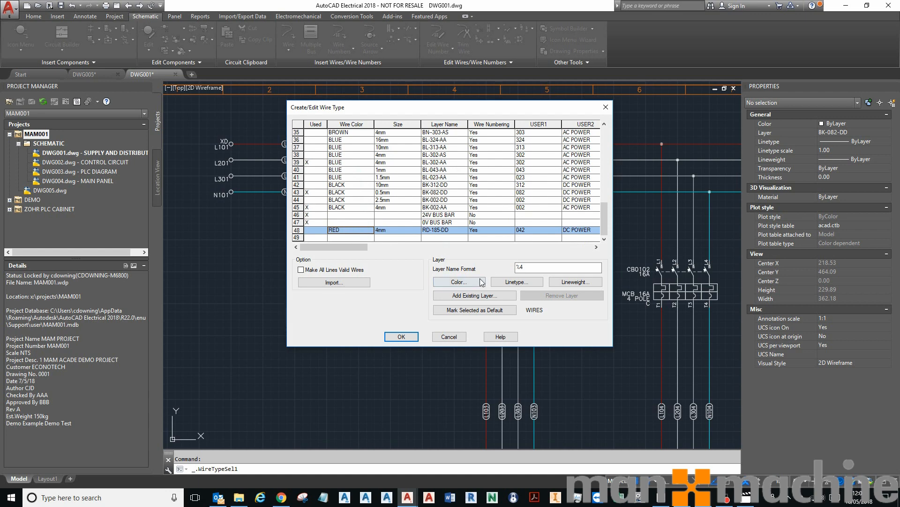
pyautogui.click(482, 282)
pyautogui.click(432, 312)
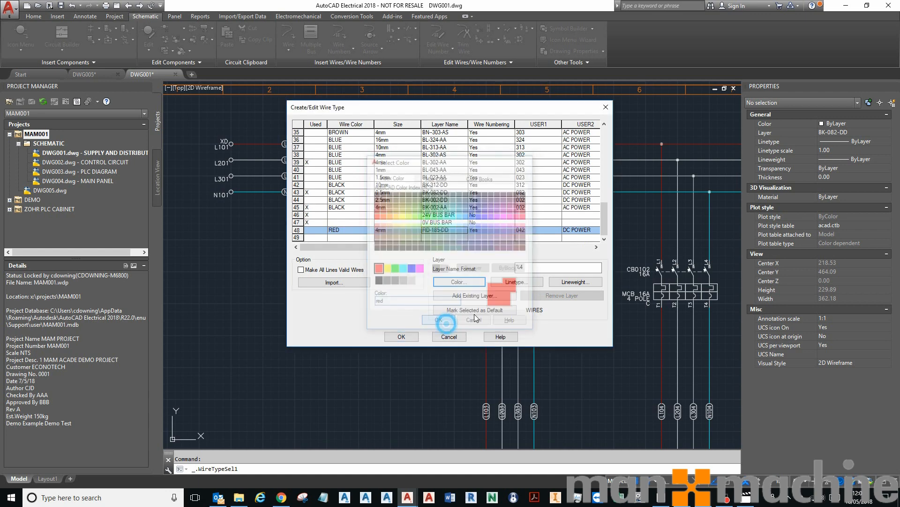
pyautogui.click(511, 282)
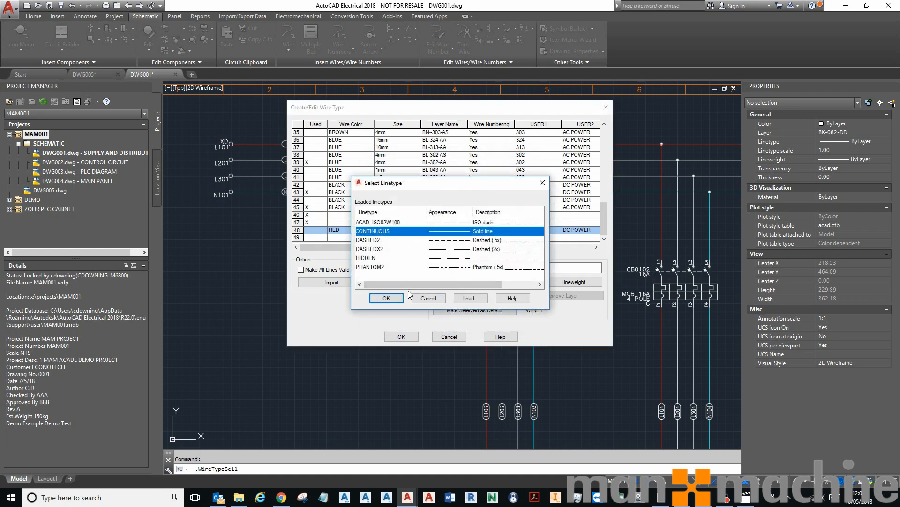
pyautogui.click(393, 298)
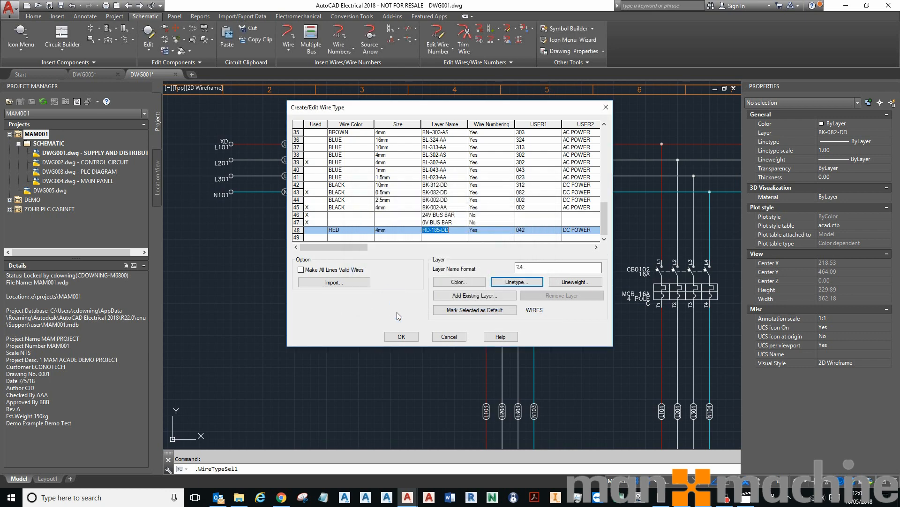
pyautogui.click(406, 336)
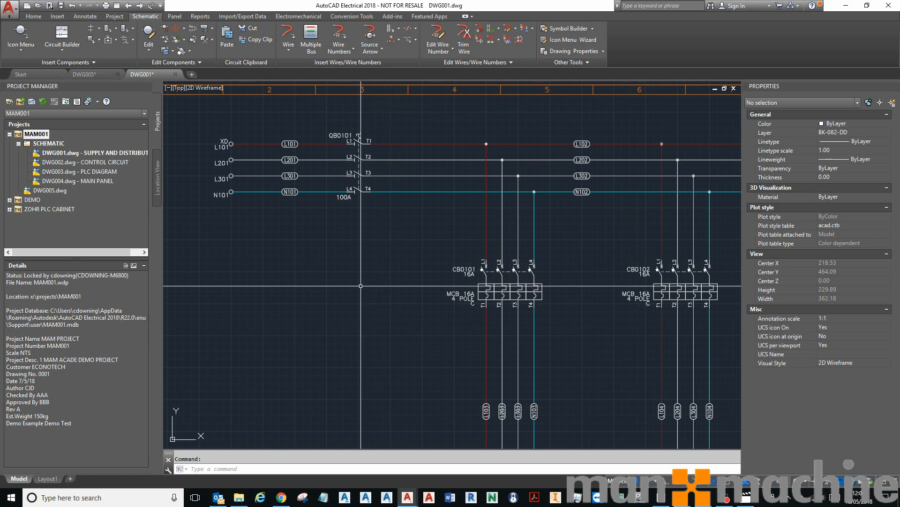
# Zoom and pan across the schematic to examine the wire numbers below the circuit breakers
pyautogui.scroll(-2, 282, 311)
pyautogui.scroll(-2, 462, 329)
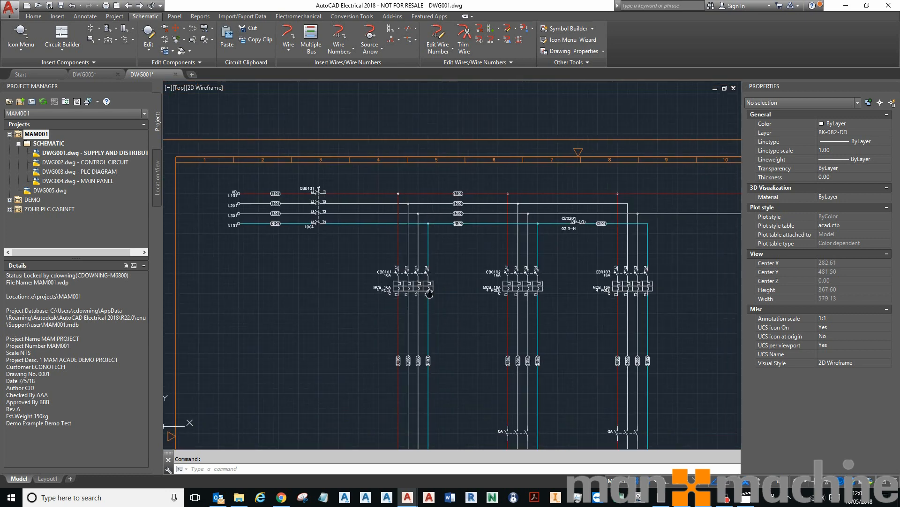
pyautogui.scroll(6, 396, 244)
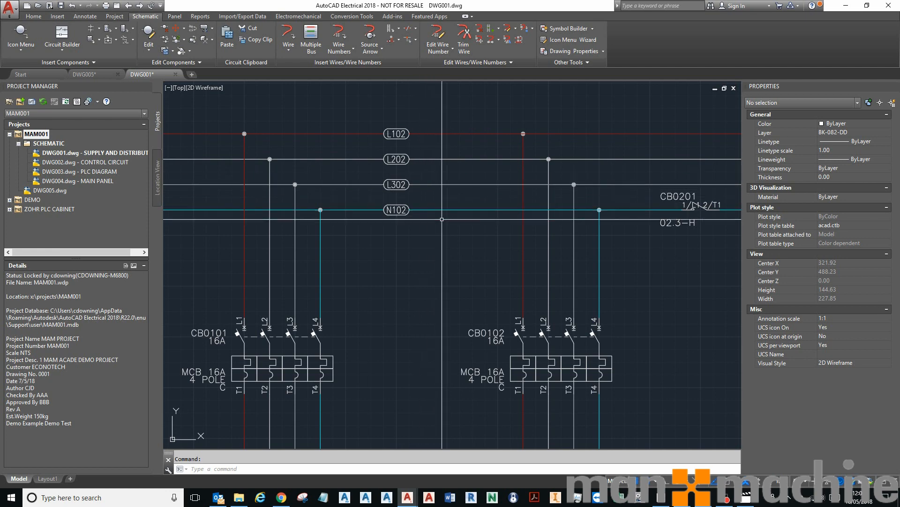
pyautogui.scroll(-2, 445, 202)
pyautogui.moveTo(482, 235); pyautogui.dragTo(553, 124, button='middle')
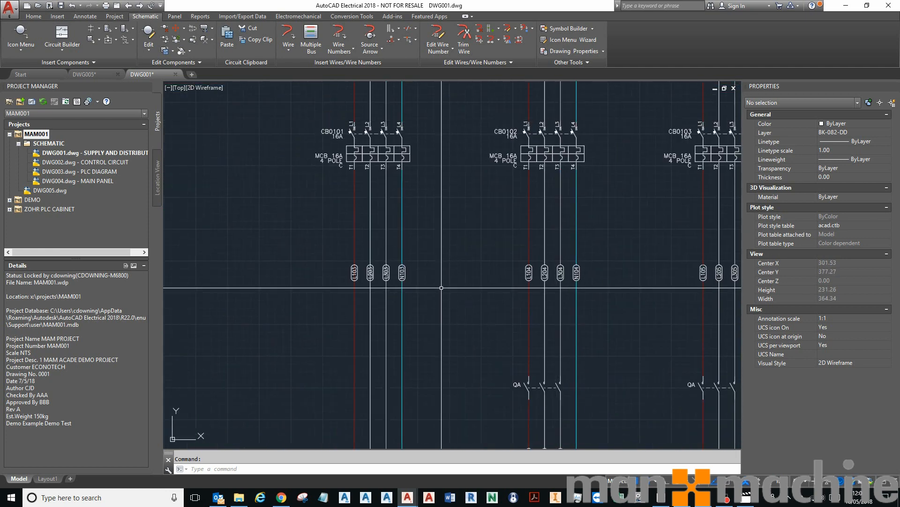
pyautogui.scroll(4, 396, 288)
pyautogui.scroll(-2, 384, 286)
pyautogui.scroll(-2, 372, 278)
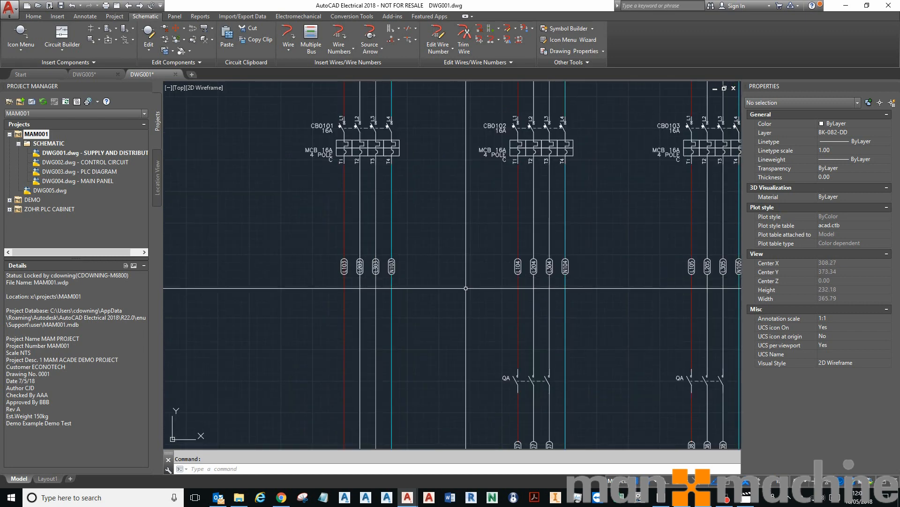
pyautogui.moveTo(569, 276); pyautogui.dragTo(496, 274, button='middle')
pyautogui.scroll(4, 496, 272)
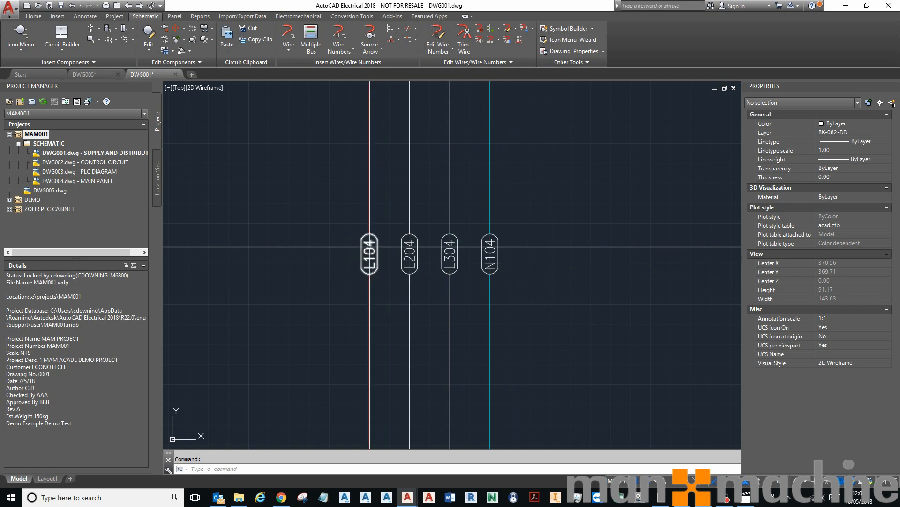
# Open the MAM001 project properties and its wire number layer setup
pyautogui.scroll(-4, 466, 264)
pyautogui.scroll(4, 564, 265)
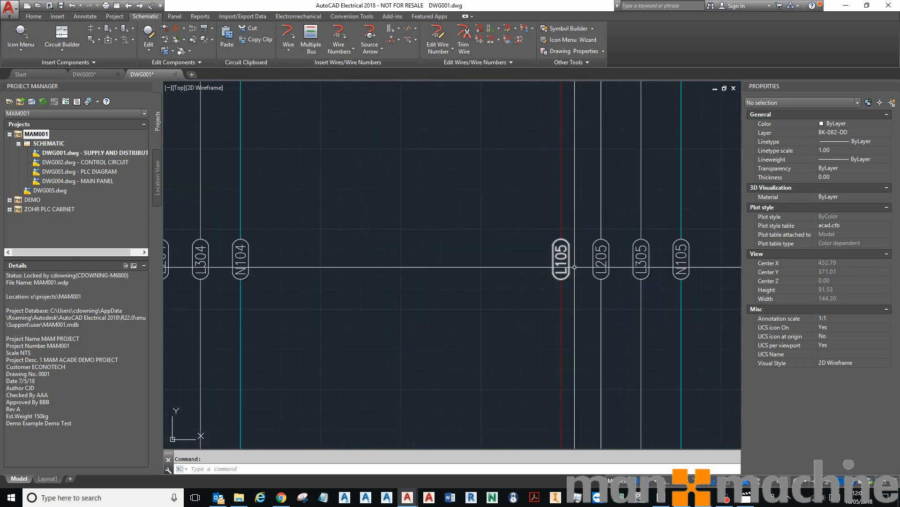
pyautogui.moveTo(626, 265); pyautogui.dragTo(466, 266, button='middle')
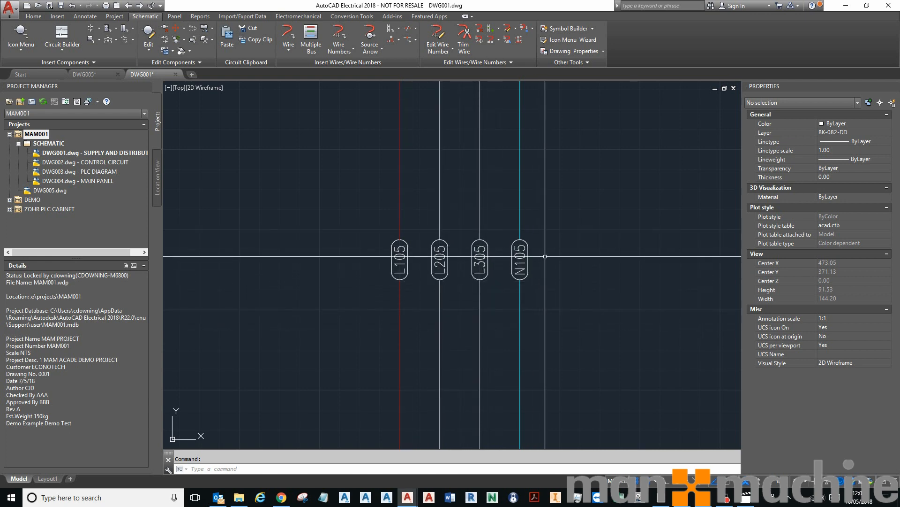
pyautogui.scroll(-6, 535, 297)
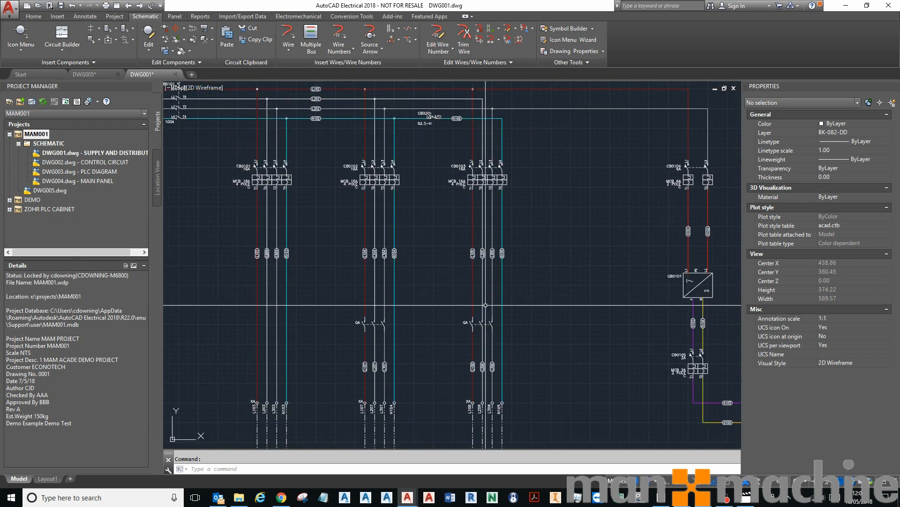
pyautogui.rightClick(38, 133)
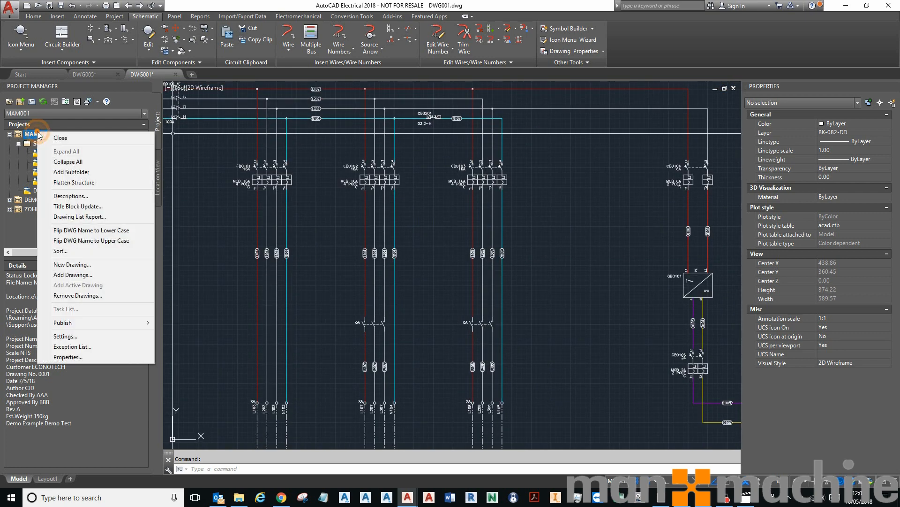
pyautogui.click(63, 357)
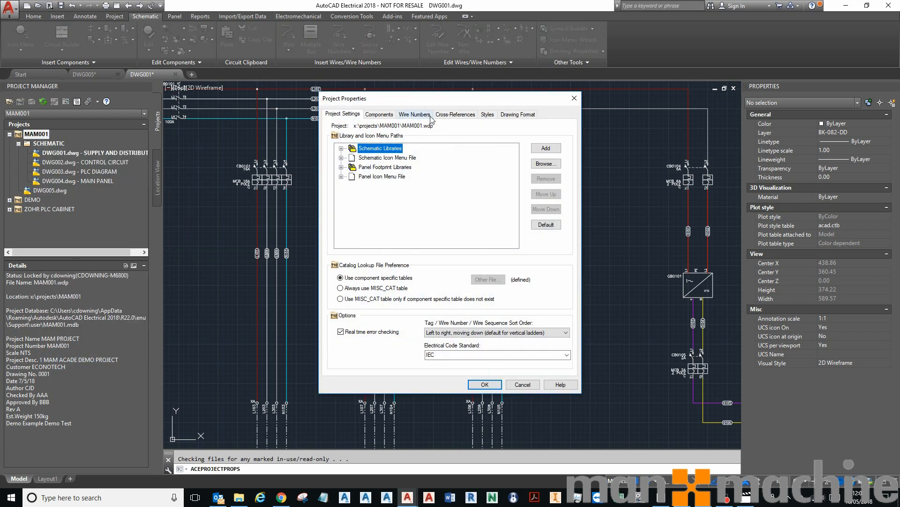
pyautogui.click(415, 114)
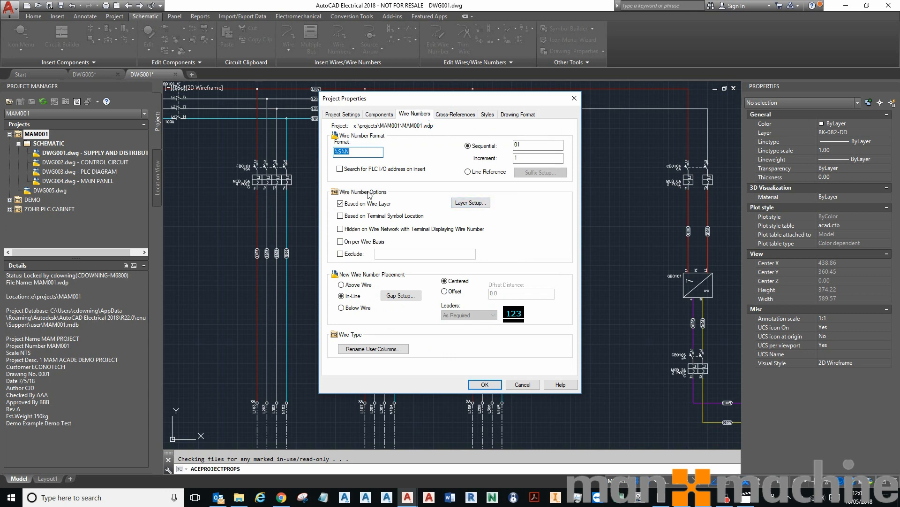
pyautogui.click(472, 207)
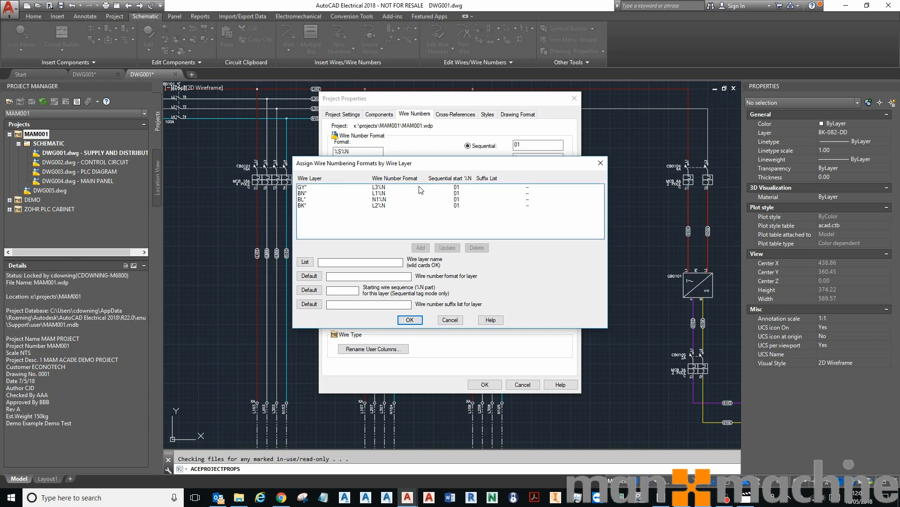
# Add a wire numbering format RED\N starting at 01 for wire layer RD* and apply the project properties
pyautogui.click(378, 194)
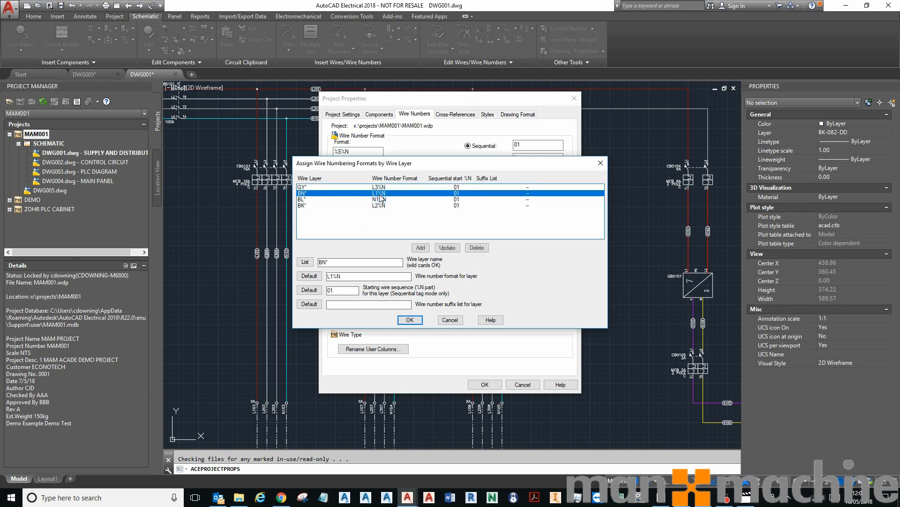
pyautogui.click(343, 262)
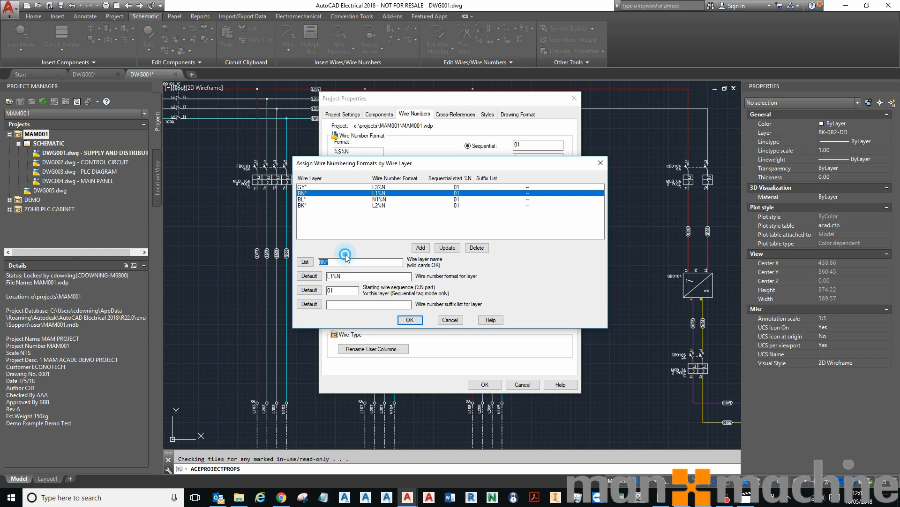
pyautogui.click(342, 290)
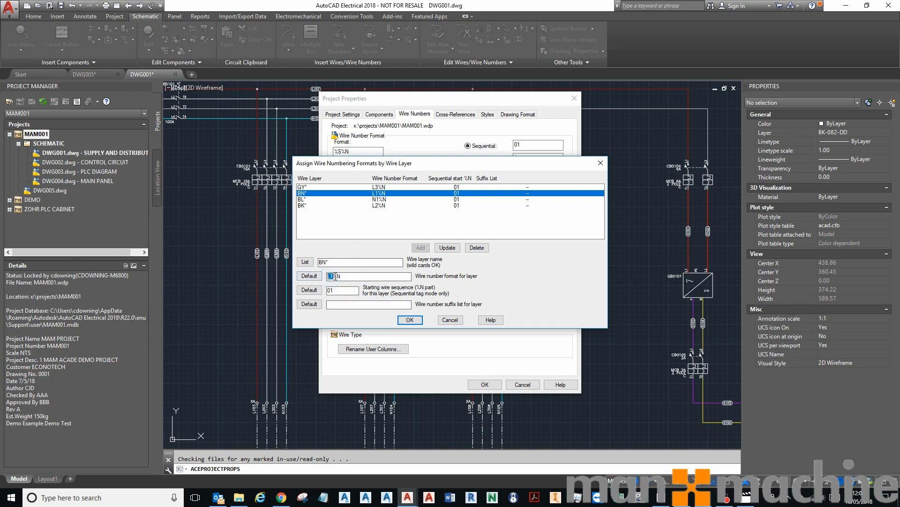
pyautogui.moveTo(342, 275); pyautogui.dragTo(334, 276)
pyautogui.moveTo(325, 263); pyautogui.dragTo(305, 262)
pyautogui.write('reR')
pyautogui.doubleClick(333, 277)
pyautogui.write('RED')
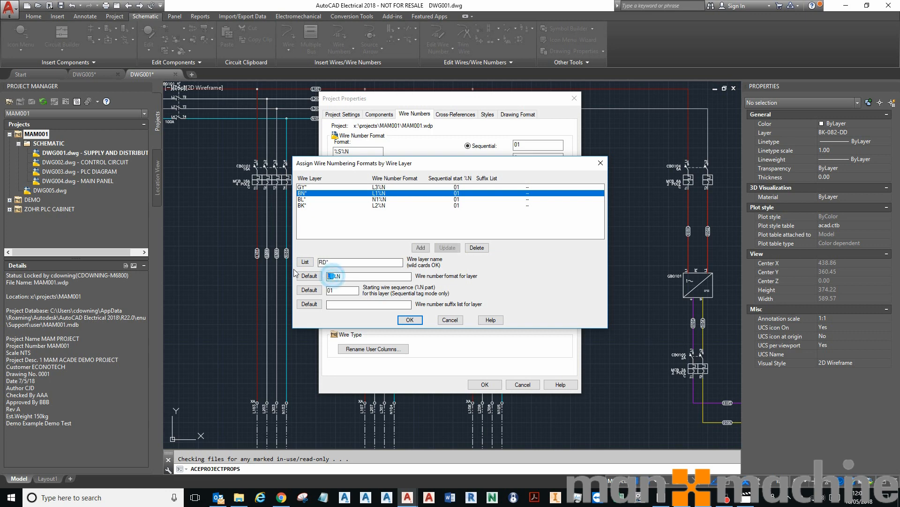
pyautogui.doubleClick(342, 275)
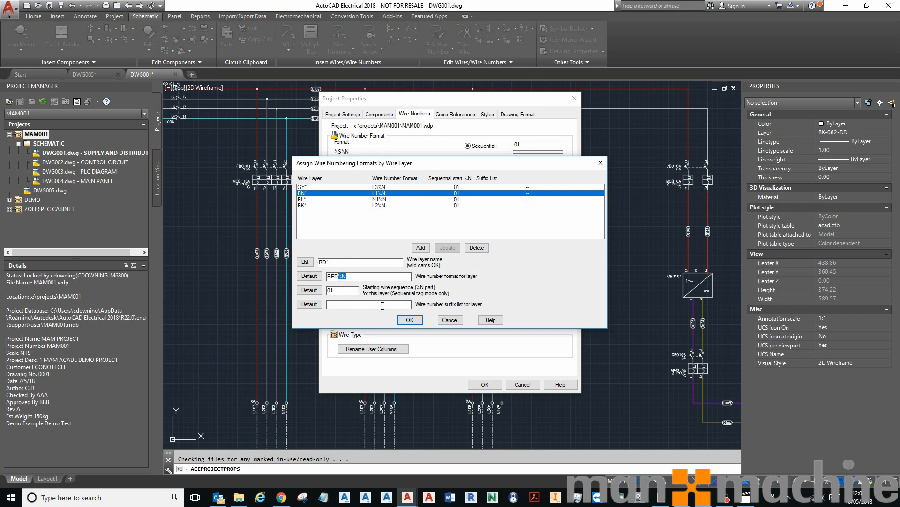
pyautogui.doubleClick(331, 290)
pyautogui.click(423, 247)
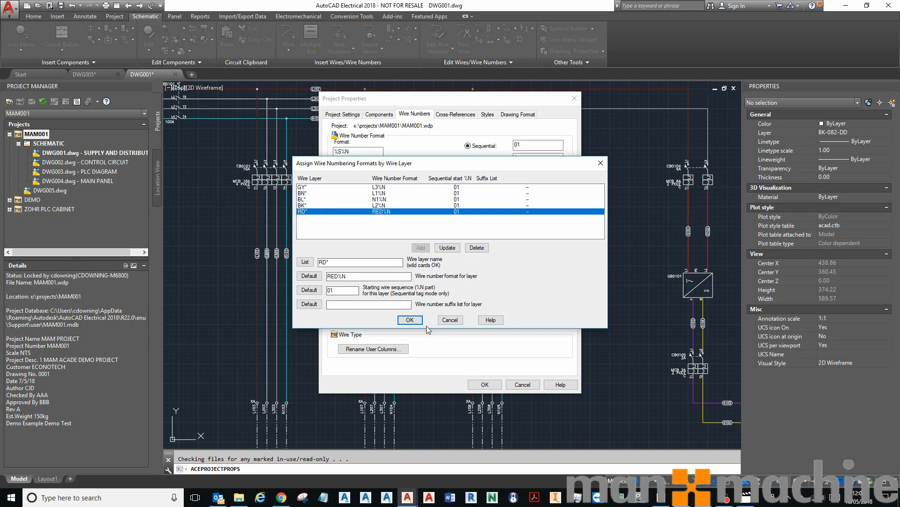
pyautogui.click(416, 321)
pyautogui.click(485, 384)
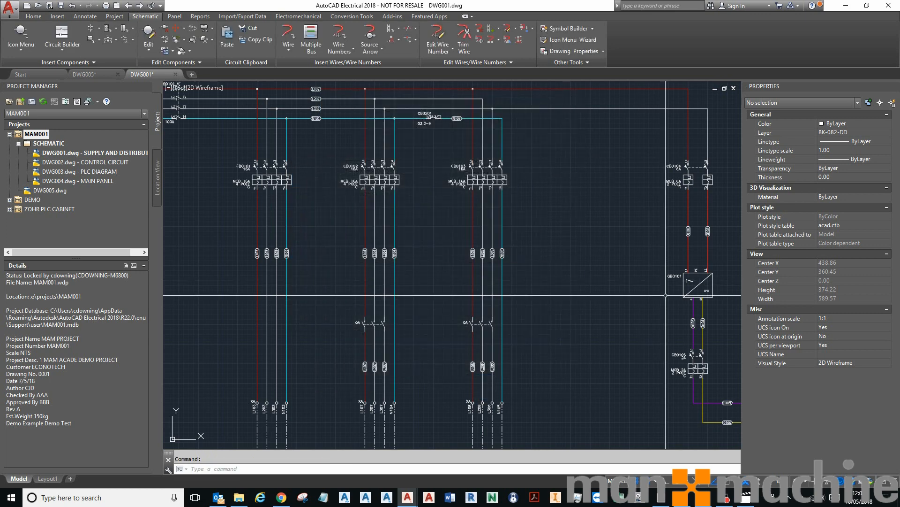
# Erase the wire numbers across the upper part of the schematic with Erase Wire Number
pyautogui.scroll(-5, 583, 282)
pyautogui.scroll(3, 583, 279)
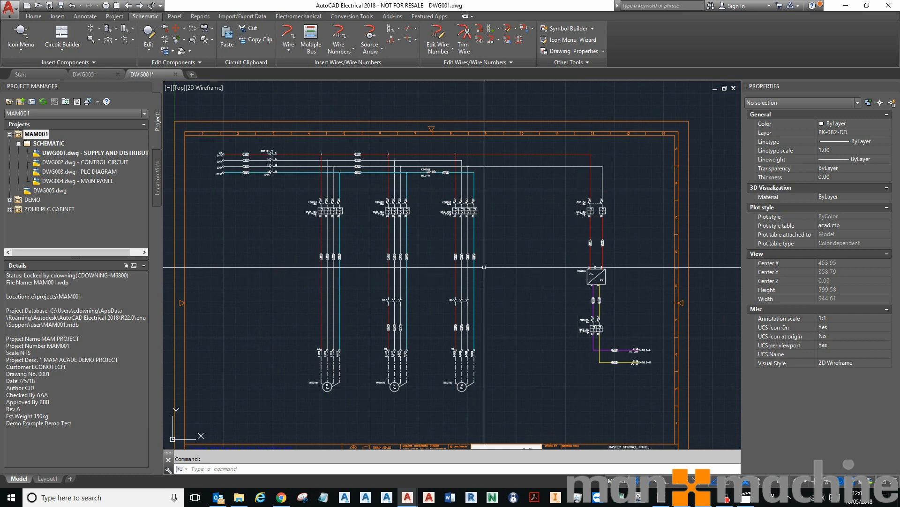
pyautogui.click(165, 29)
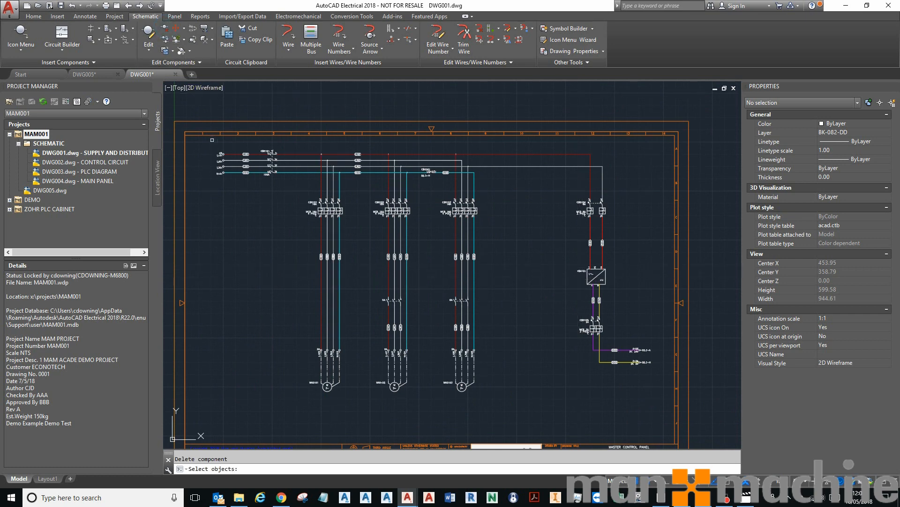
pyautogui.press('Escape')
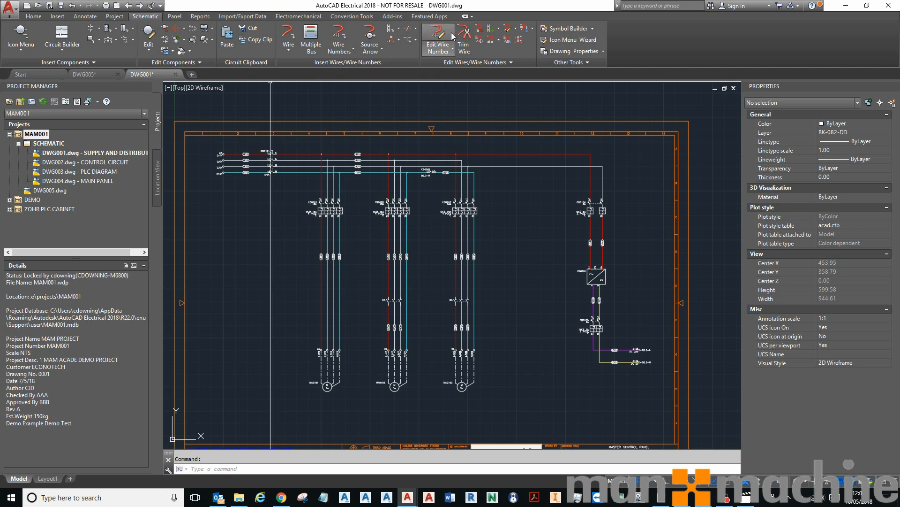
pyautogui.click(481, 30)
pyautogui.click(196, 152)
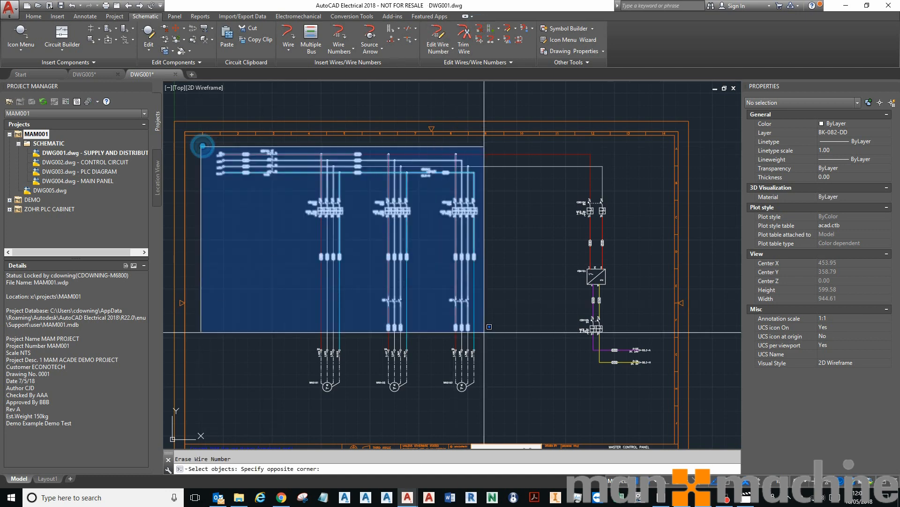
pyautogui.click(653, 408)
pyautogui.press('Return')
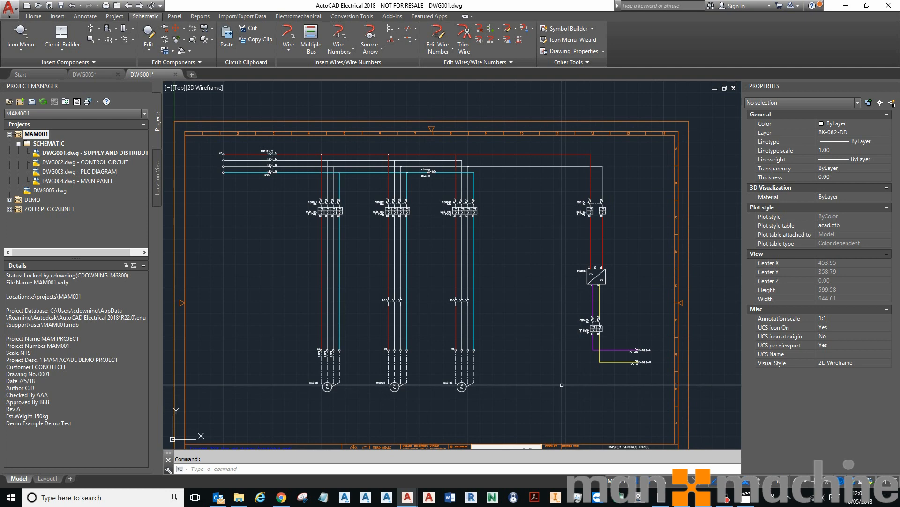
# Retag all wires in the drawing with drawing-wide wire number tagging
pyautogui.click(336, 33)
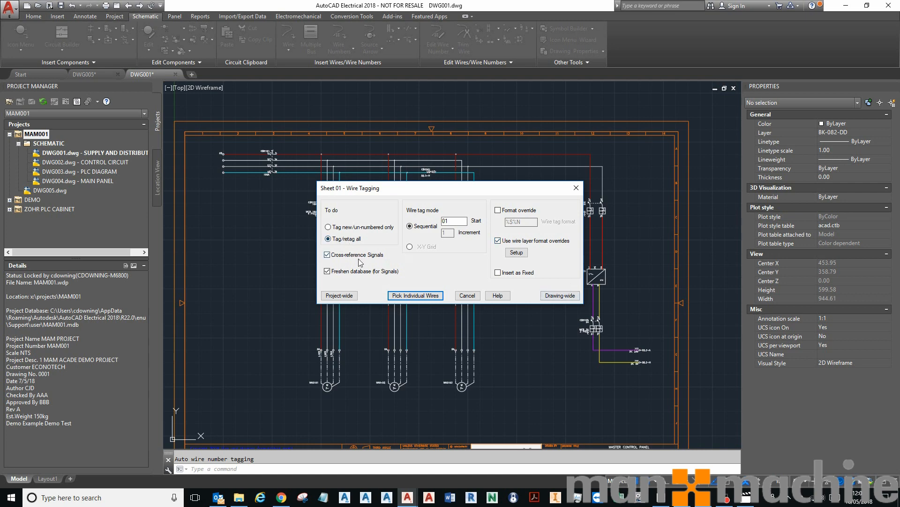
pyautogui.click(558, 296)
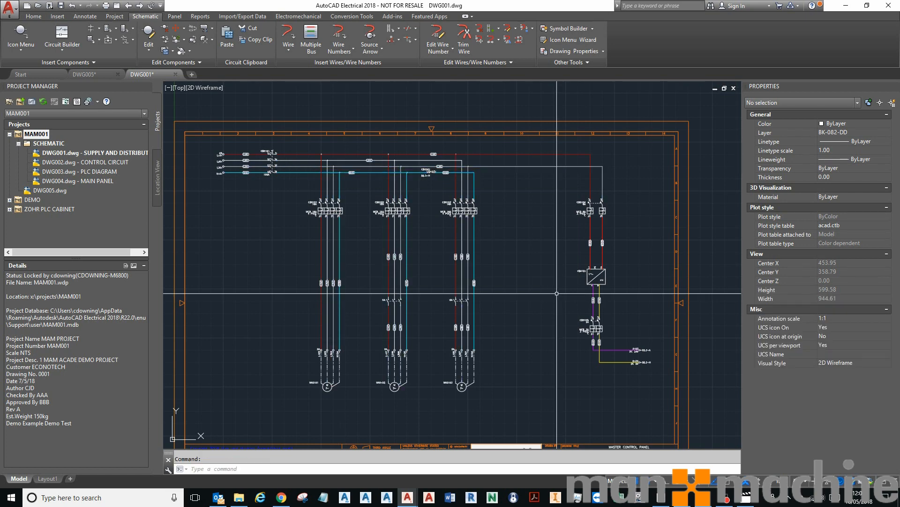
# Move a wire number on the horizontal supply wires to a new spot along its wire
pyautogui.scroll(6, 593, 243)
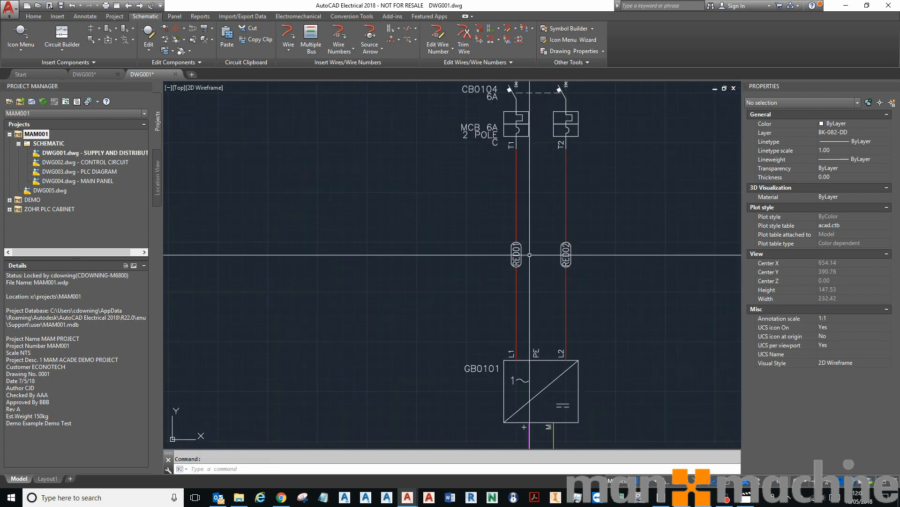
pyautogui.scroll(4, 529, 247)
pyautogui.scroll(-6, 608, 271)
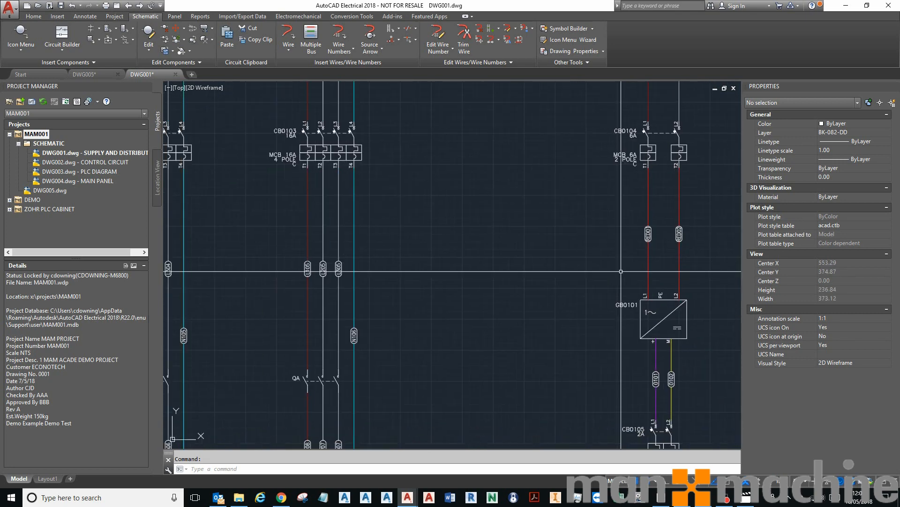
pyautogui.scroll(-4, 525, 211)
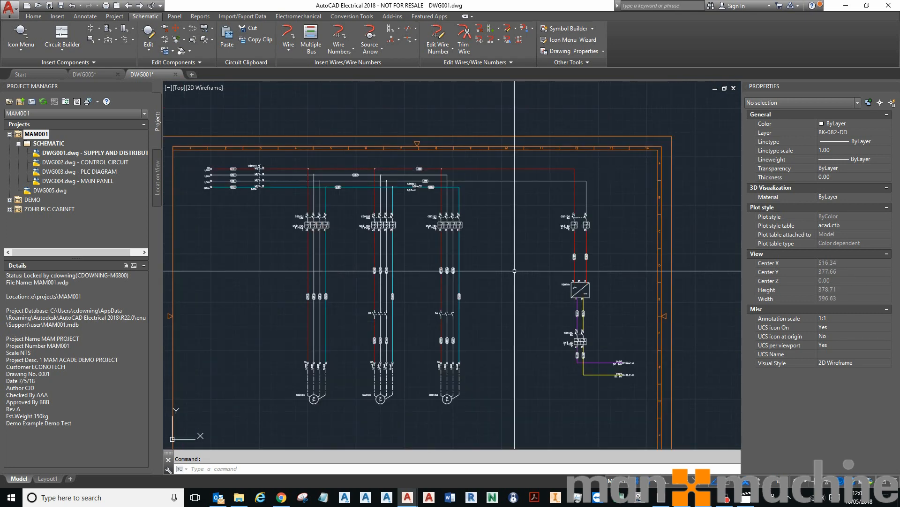
pyautogui.scroll(2, 375, 184)
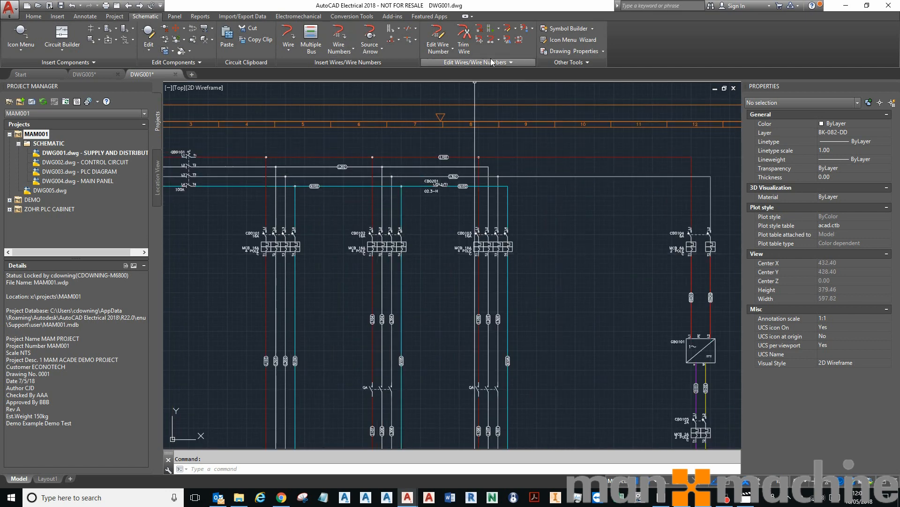
pyautogui.click(480, 40)
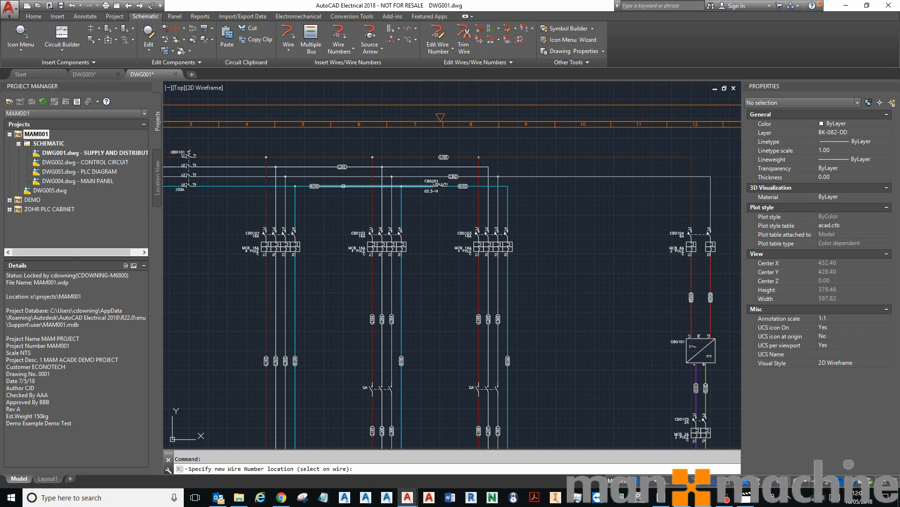
pyautogui.click(343, 186)
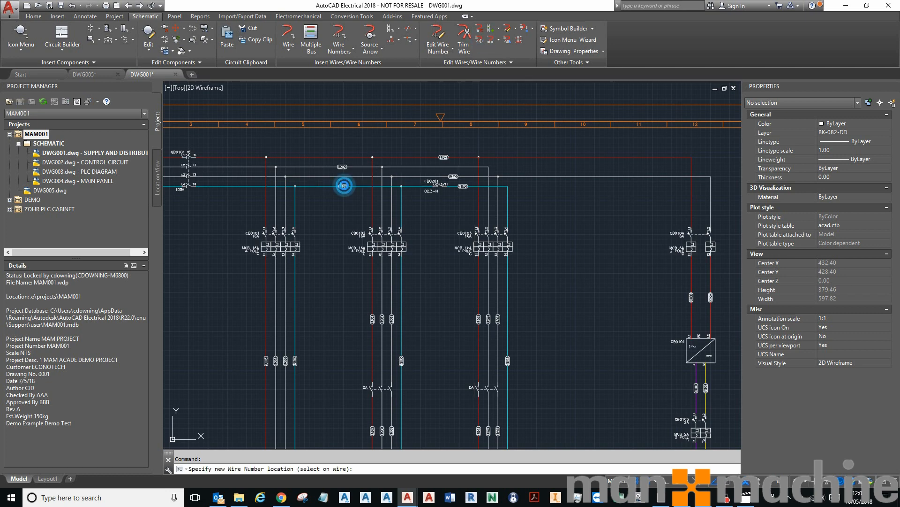
# Align two wire numbers on the horizontal supply wires vertically with the moved wire number
pyautogui.click(184, 29)
pyautogui.click(186, 51)
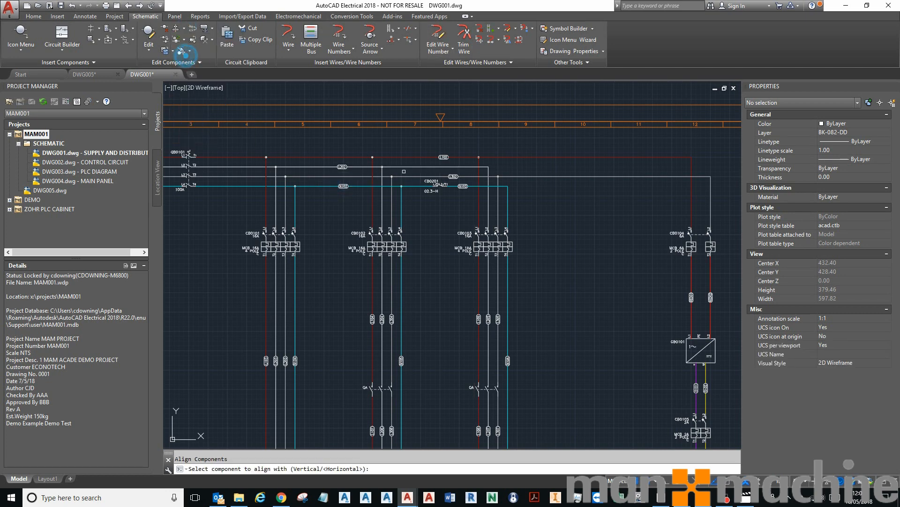
pyautogui.click(343, 186)
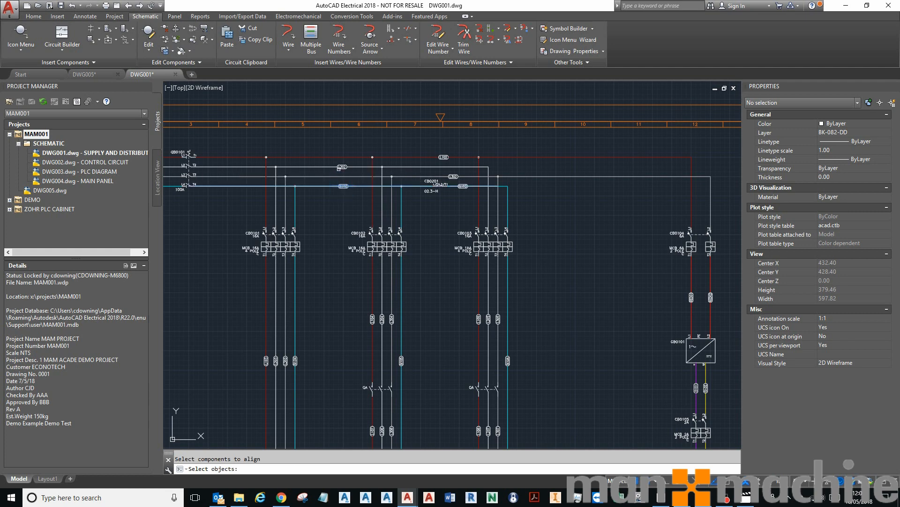
pyautogui.press('Escape')
pyautogui.press('Return')
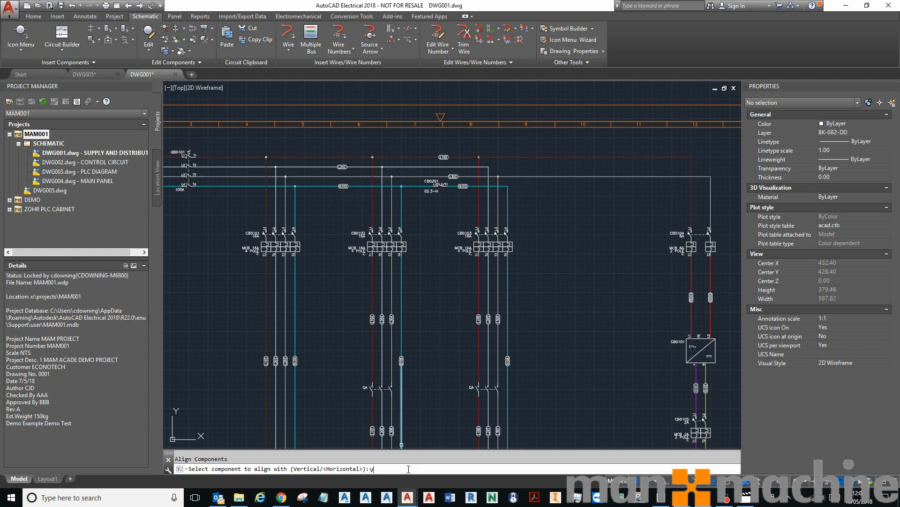
pyautogui.press('Return')
pyautogui.click(343, 167)
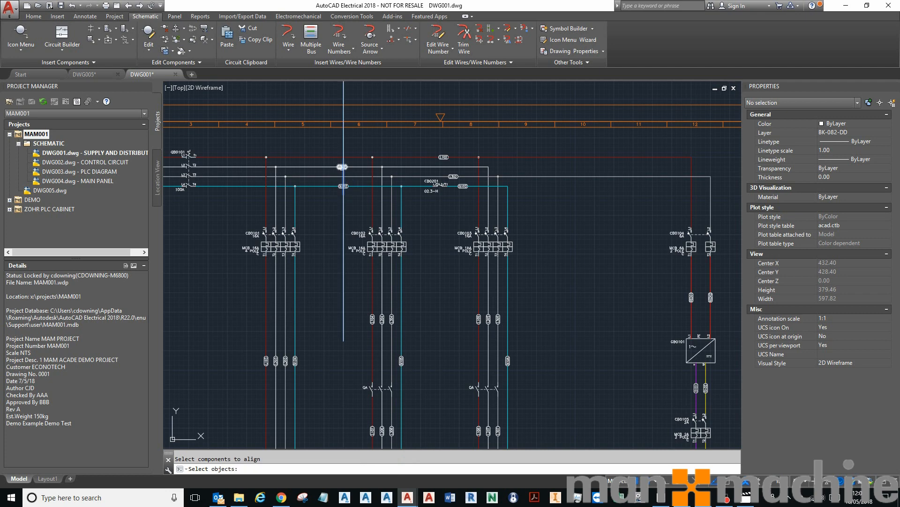
pyautogui.click(443, 156)
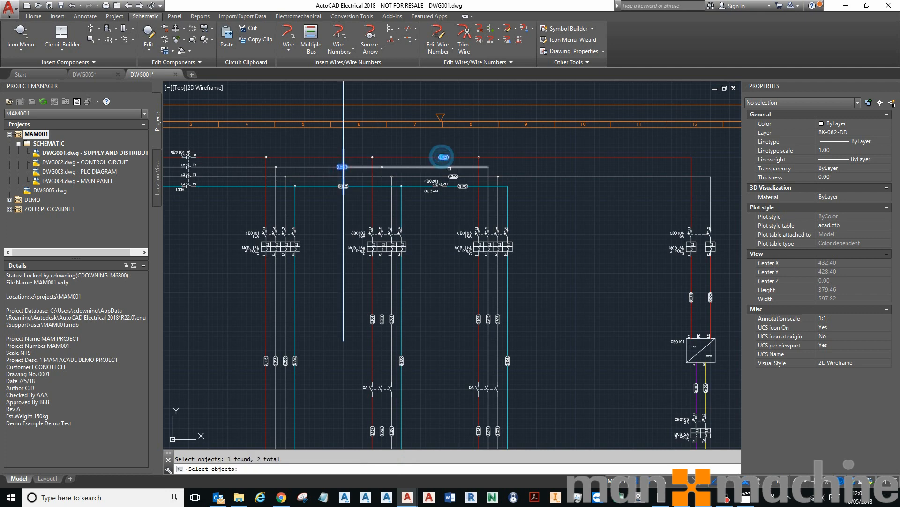
pyautogui.click(453, 176)
pyautogui.press('Return')
# Align the wire numbers on the vertical branch wires horizontally in one row
pyautogui.scroll(-3, 438, 210)
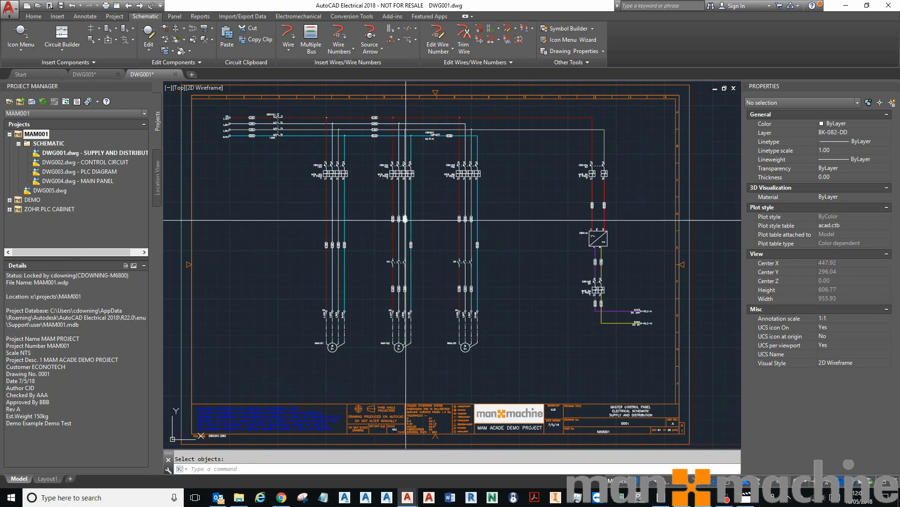
pyautogui.press('Return')
pyautogui.click(405, 218)
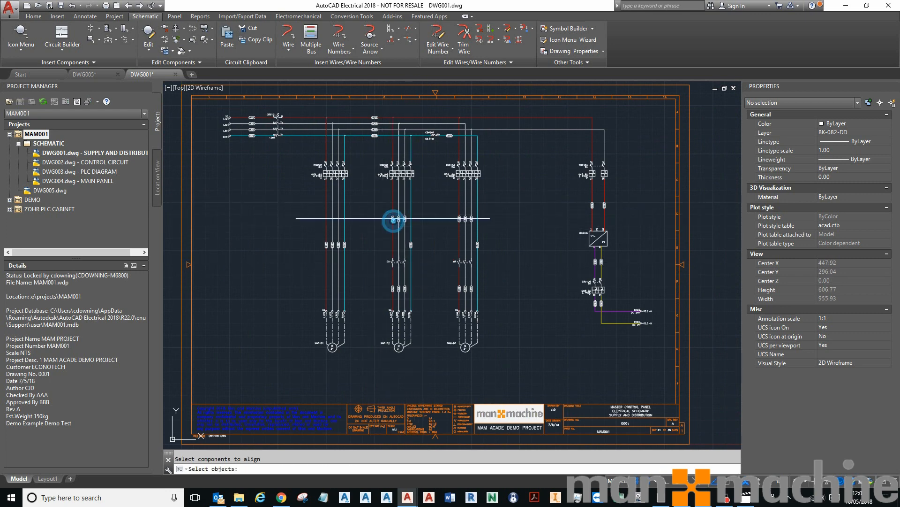
pyautogui.click(276, 204)
pyautogui.click(496, 255)
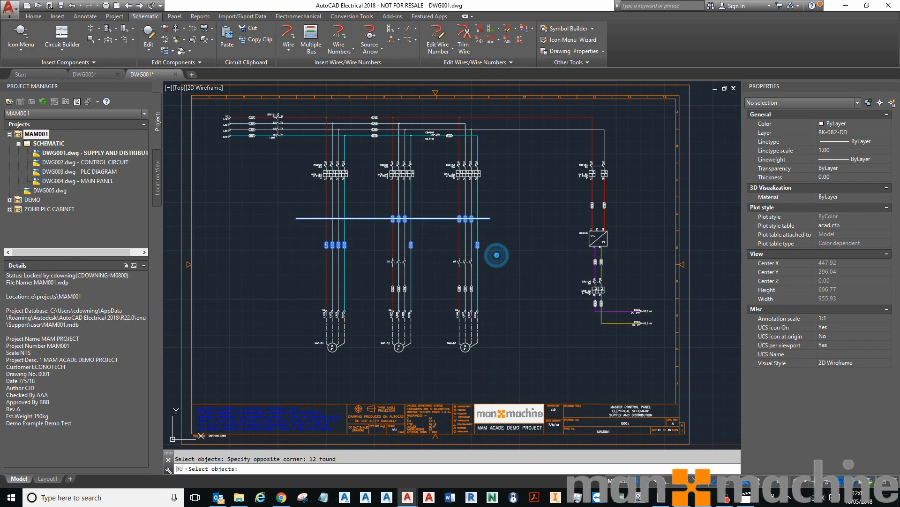
pyautogui.press('Return')
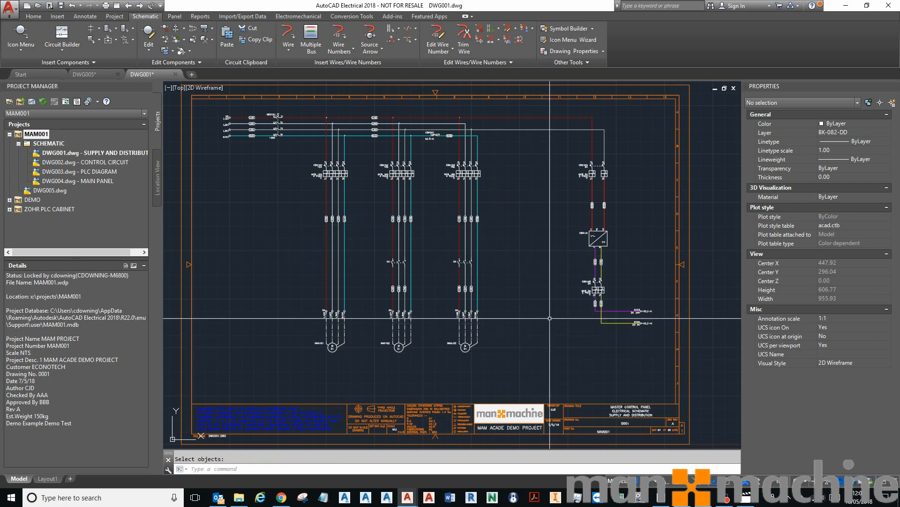